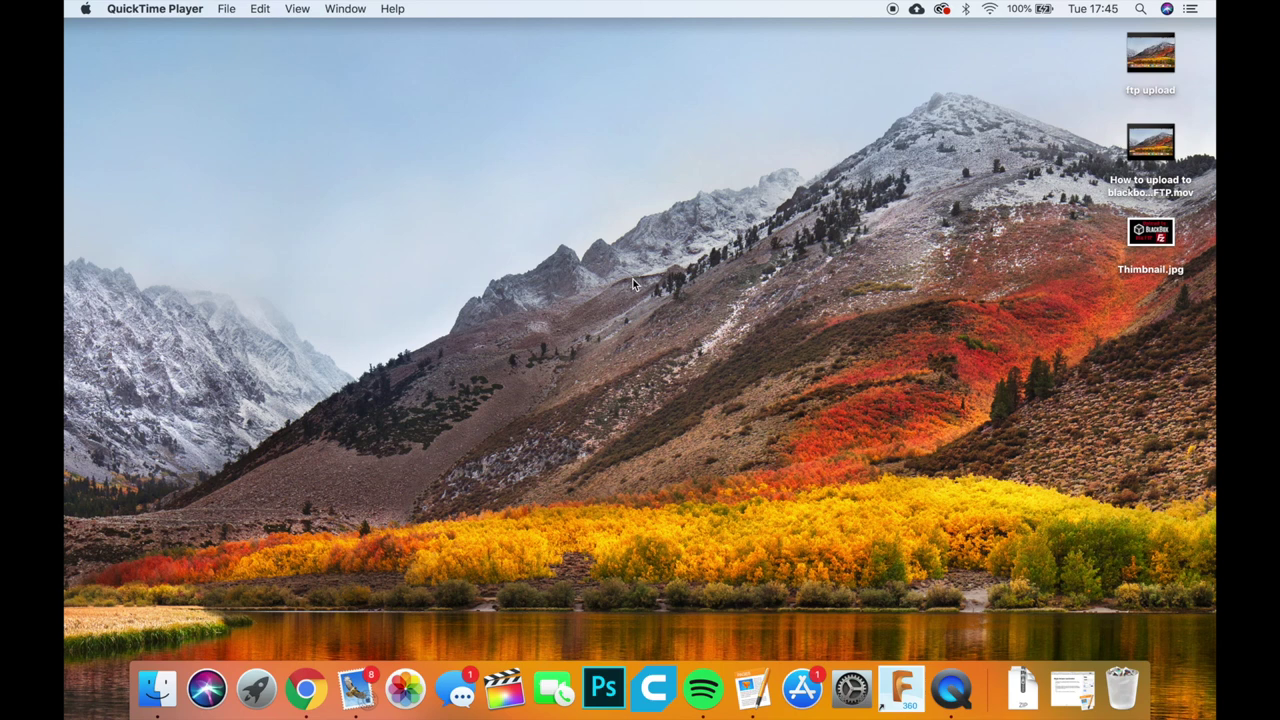
Step: Switch to Finder and open the Stock folder inside Documents
{"action": "left_click", "coordinate": [157, 688]}
{"action": "left_click", "coordinate": [405, 270]}
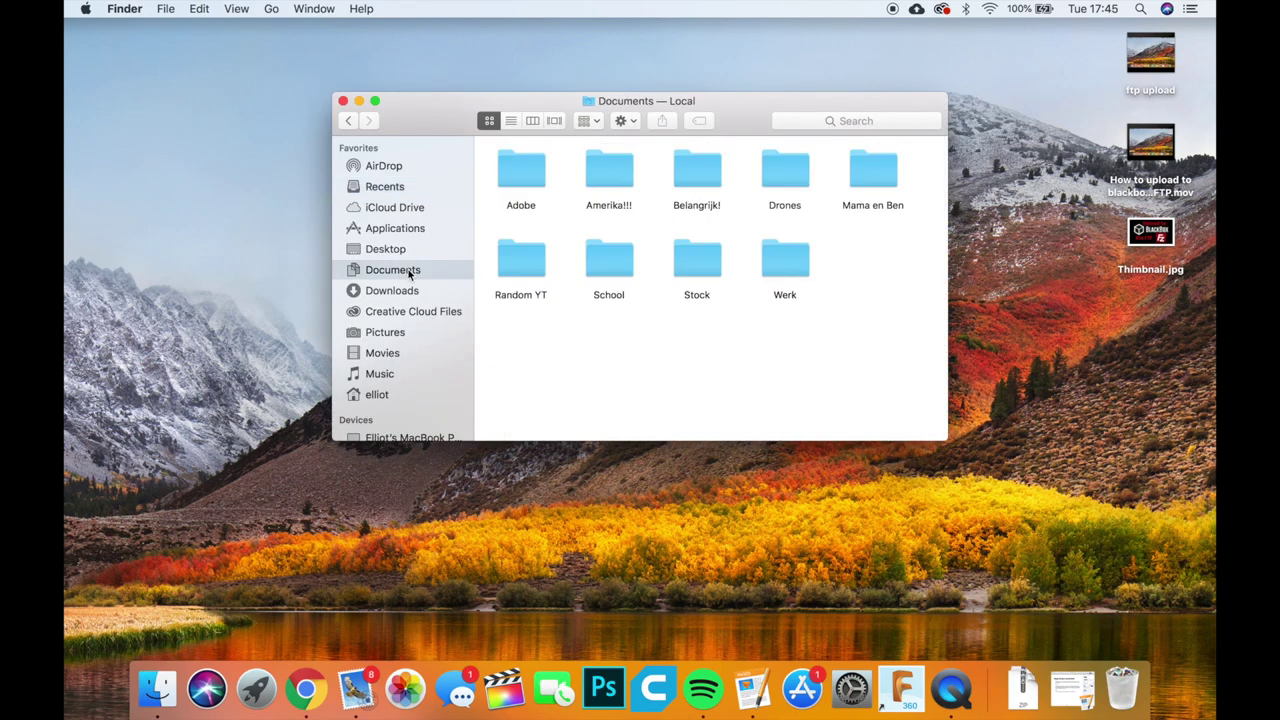
{"action": "double_click", "coordinate": [676, 257]}
{"action": "scroll", "coordinate": [659, 352], "scroll_direction": "down", "scroll_amount": 5}
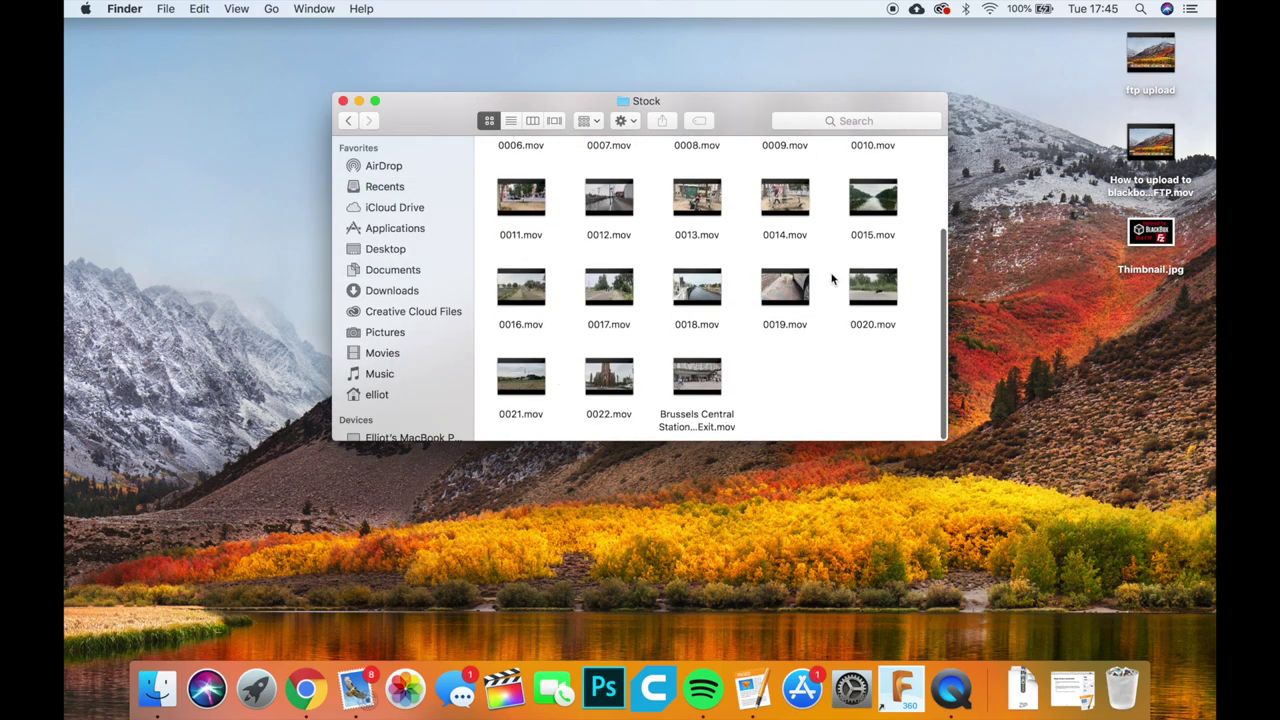
Step: Preview the 0020.mov clip from the Stock folder, then close the preview and deselect the file
{"action": "scroll", "coordinate": [833, 280], "scroll_direction": "up", "scroll_amount": 3}
{"action": "scroll", "coordinate": [840, 285], "scroll_direction": "down", "scroll_amount": 2}
{"action": "left_click", "coordinate": [876, 305]}
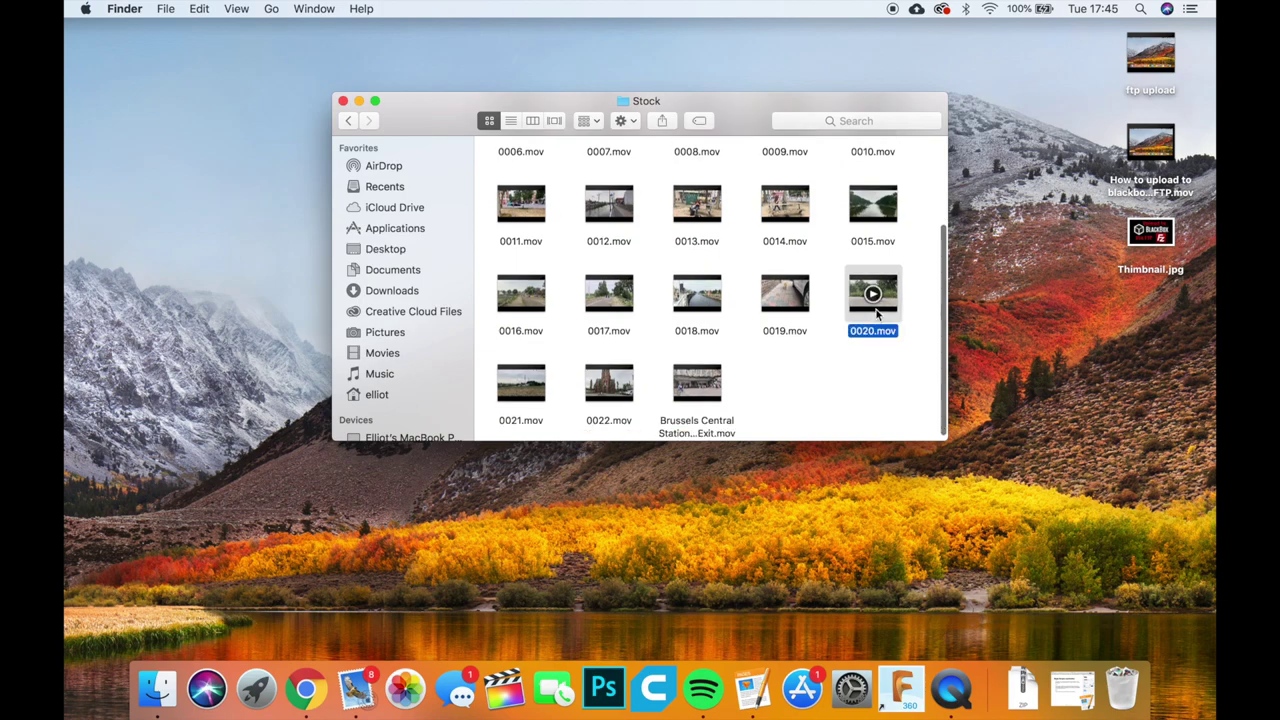
{"action": "key", "text": "space"}
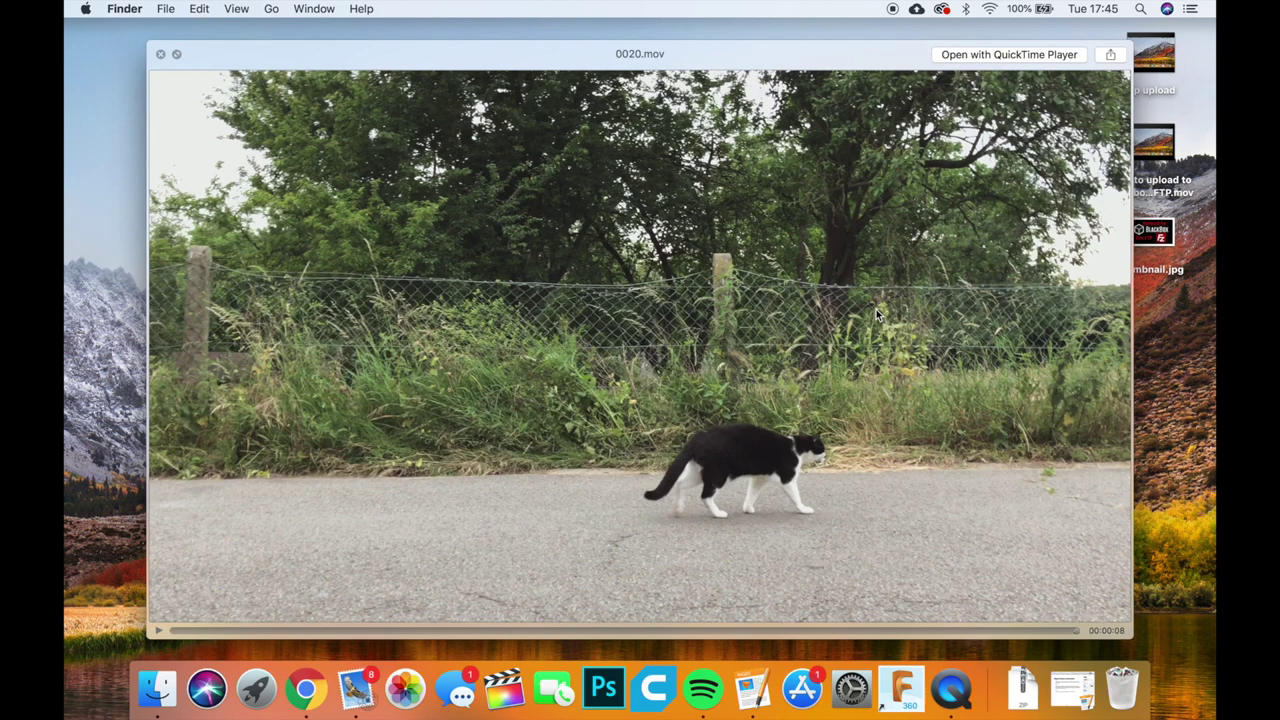
{"action": "key", "text": "space"}
{"action": "left_click", "coordinate": [820, 381]}
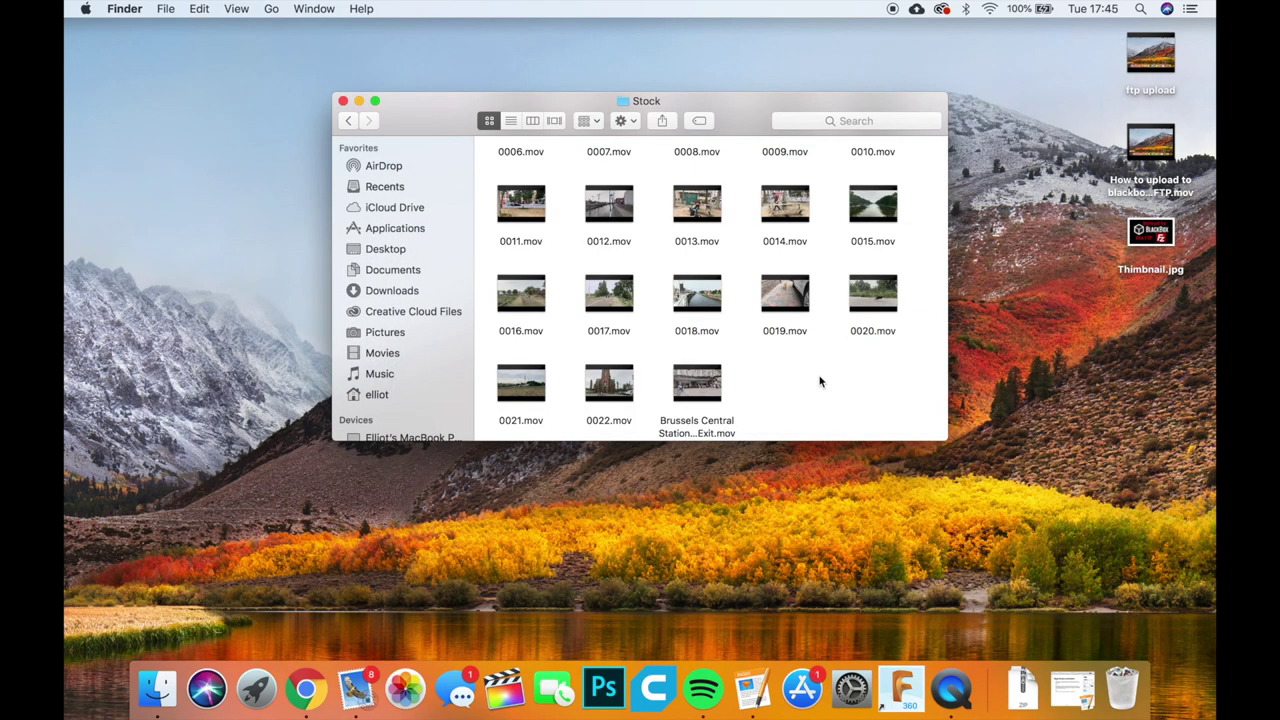
Step: Switch to Chrome and search the Microstock Keyword Tool for "cat crossing a street" with the file type Photos
{"action": "key", "text": "ctrl+Right"}
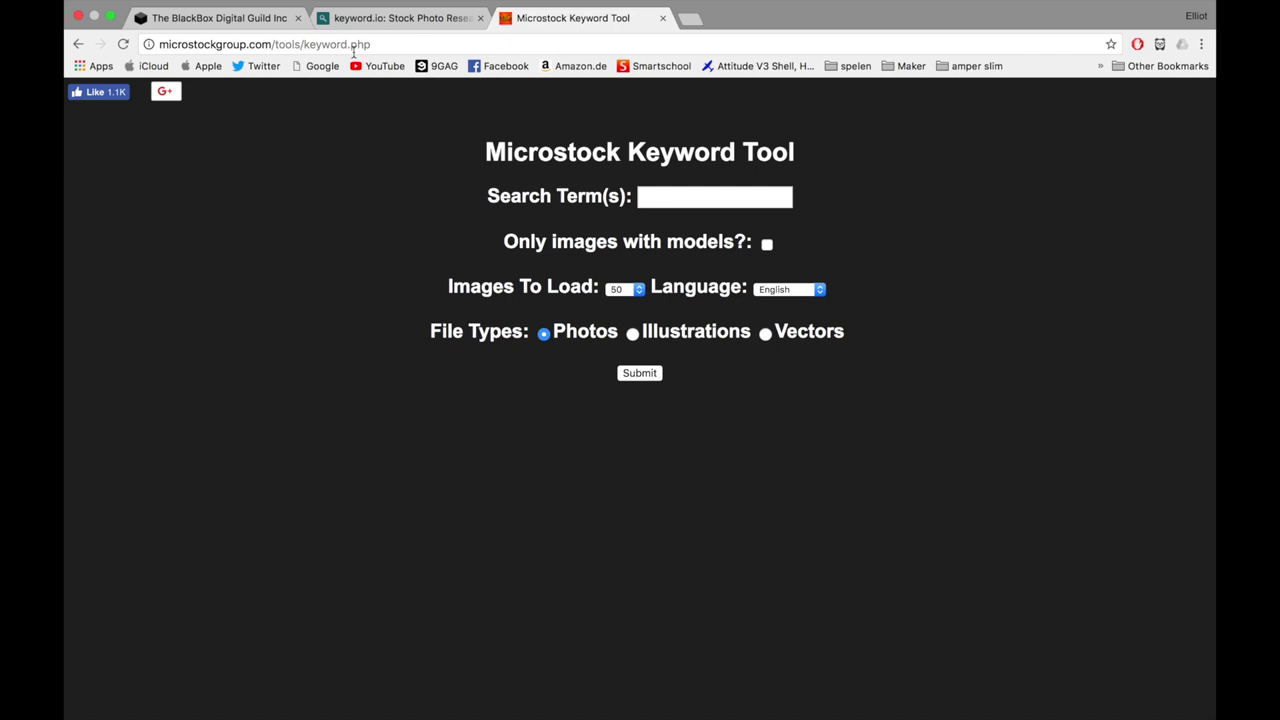
{"action": "left_click", "coordinate": [698, 198]}
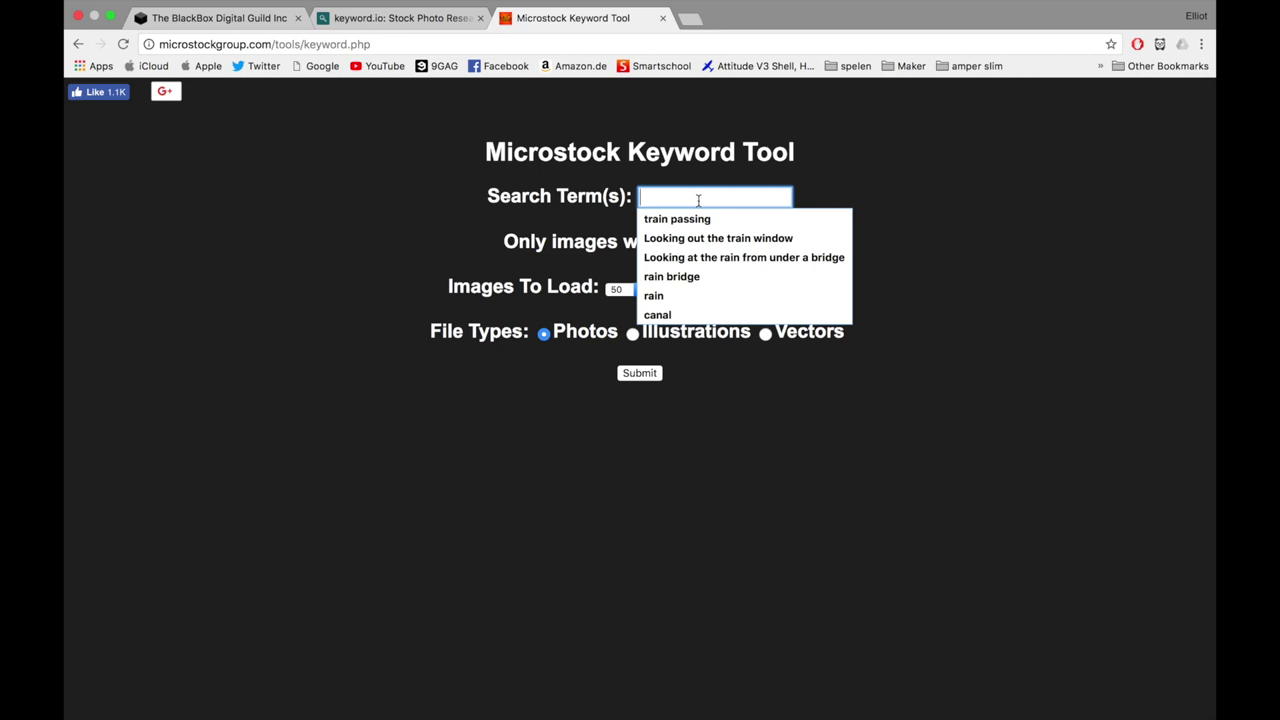
{"action": "type", "text": "cat"}
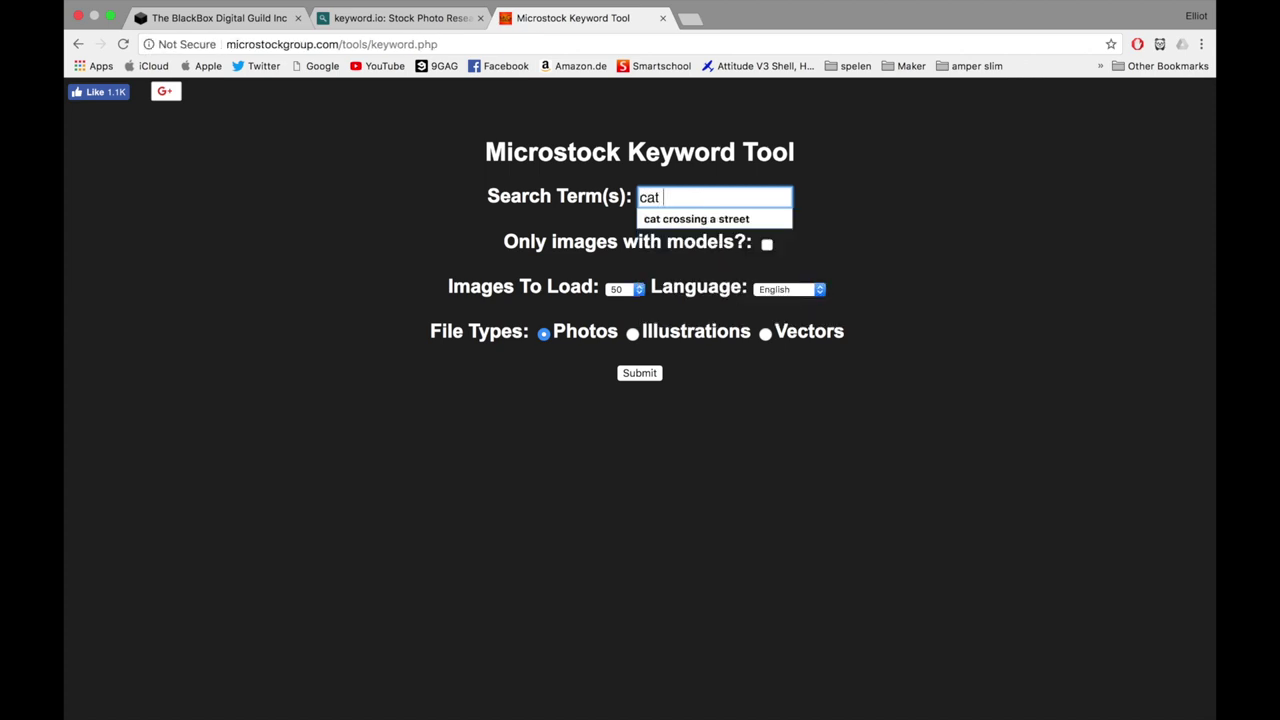
{"action": "key", "text": "Down"}
{"action": "key", "text": "Return"}
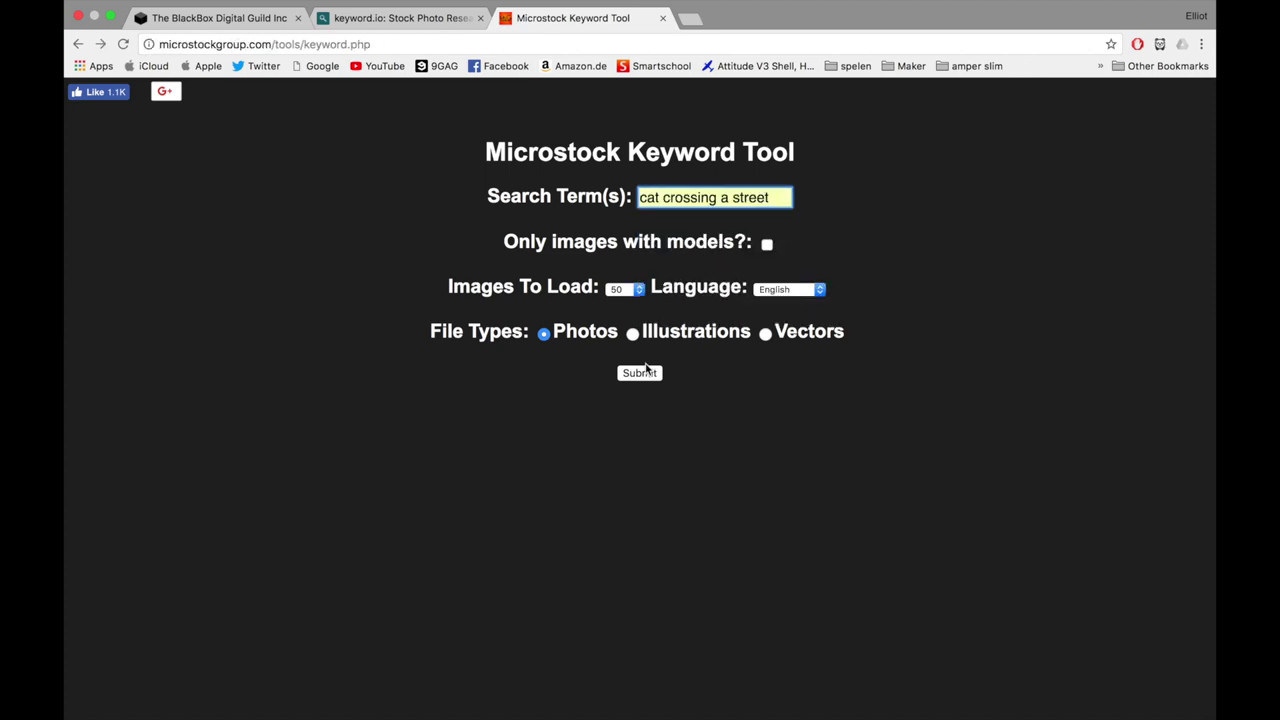
{"action": "left_click", "coordinate": [639, 378]}
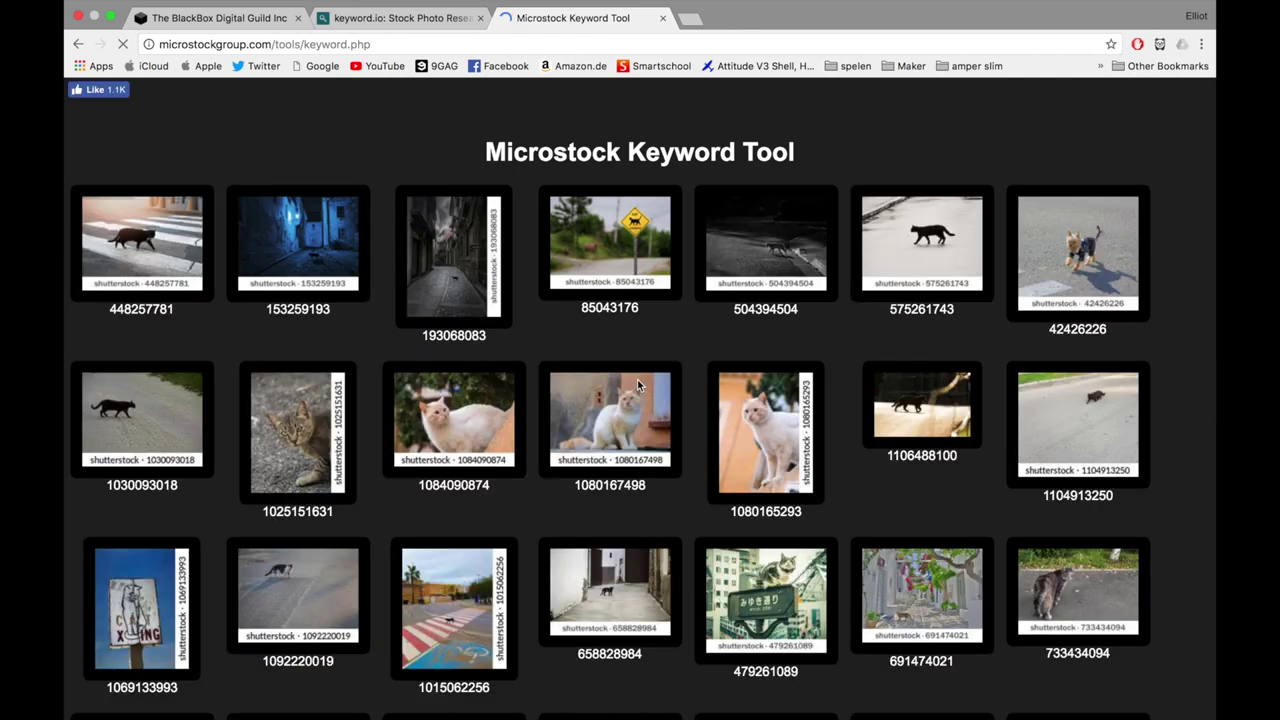
{"action": "left_click", "coordinate": [143, 249]}
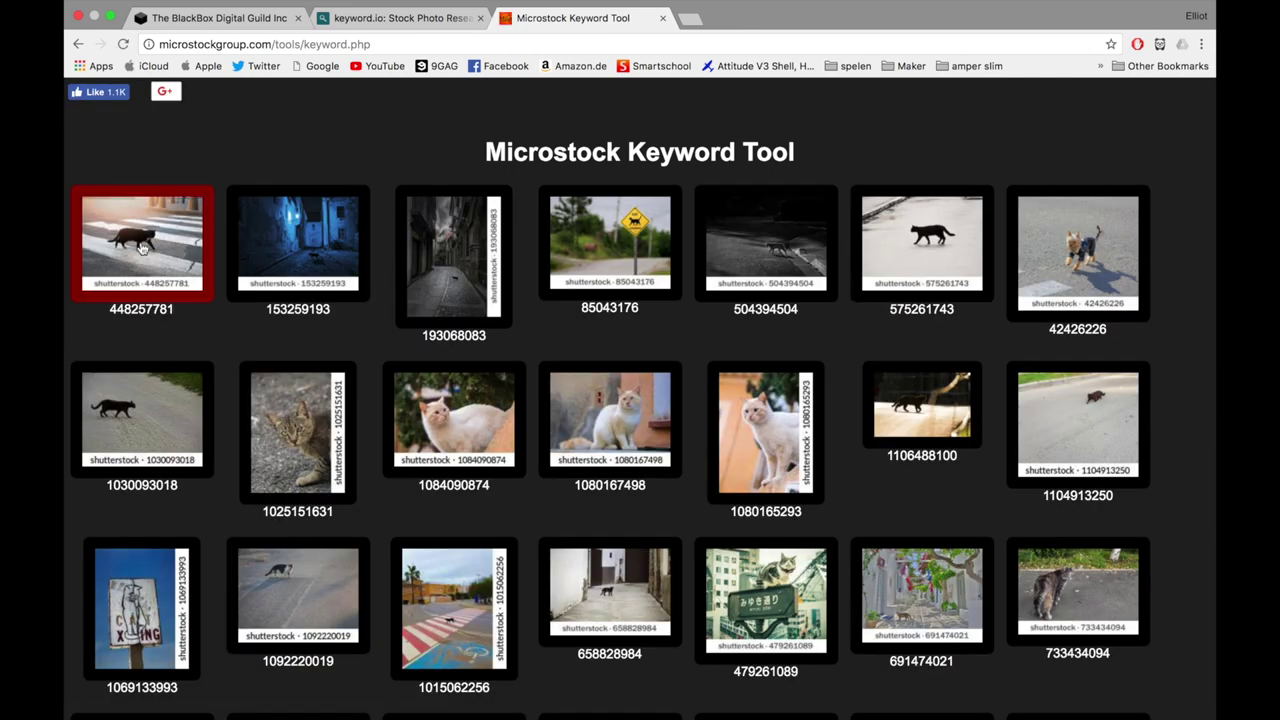
{"action": "left_click", "coordinate": [872, 247]}
{"action": "left_click", "coordinate": [810, 255]}
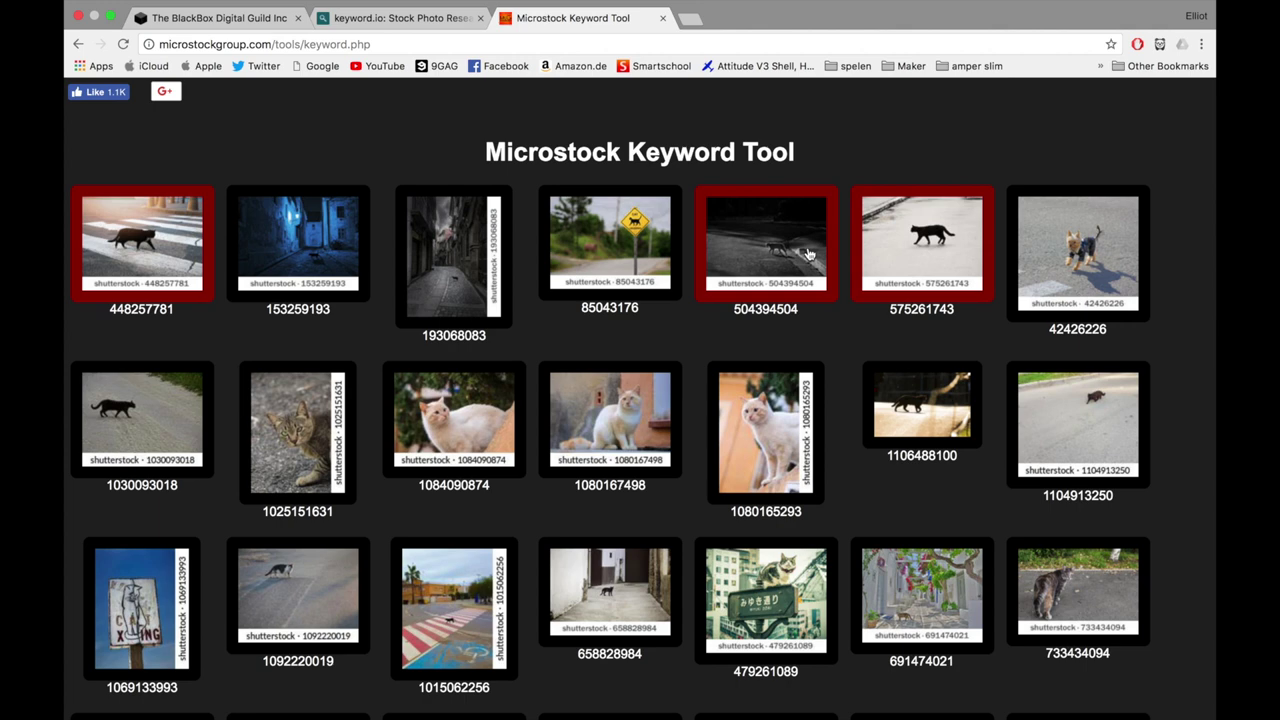
{"action": "left_click", "coordinate": [186, 420]}
{"action": "left_click", "coordinate": [954, 405]}
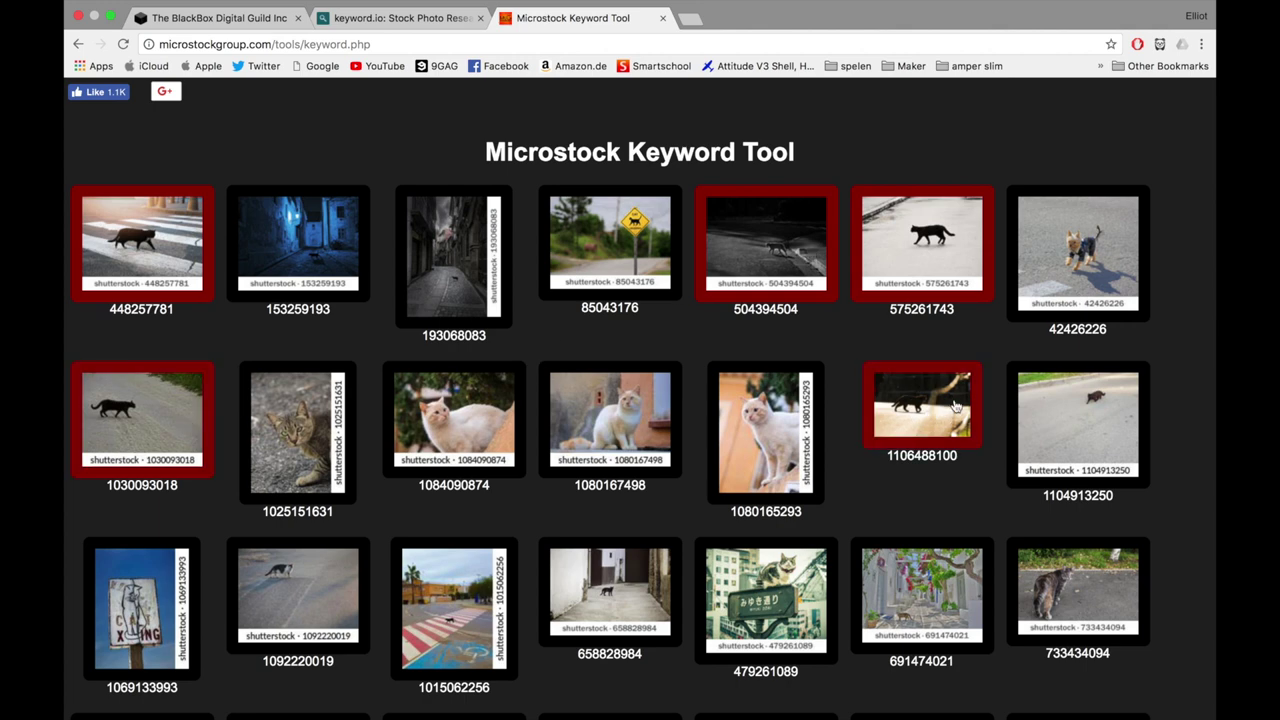
{"action": "left_click", "coordinate": [1078, 410]}
{"action": "scroll", "coordinate": [1078, 410], "scroll_direction": "down", "scroll_amount": 3}
{"action": "left_click", "coordinate": [1093, 401]}
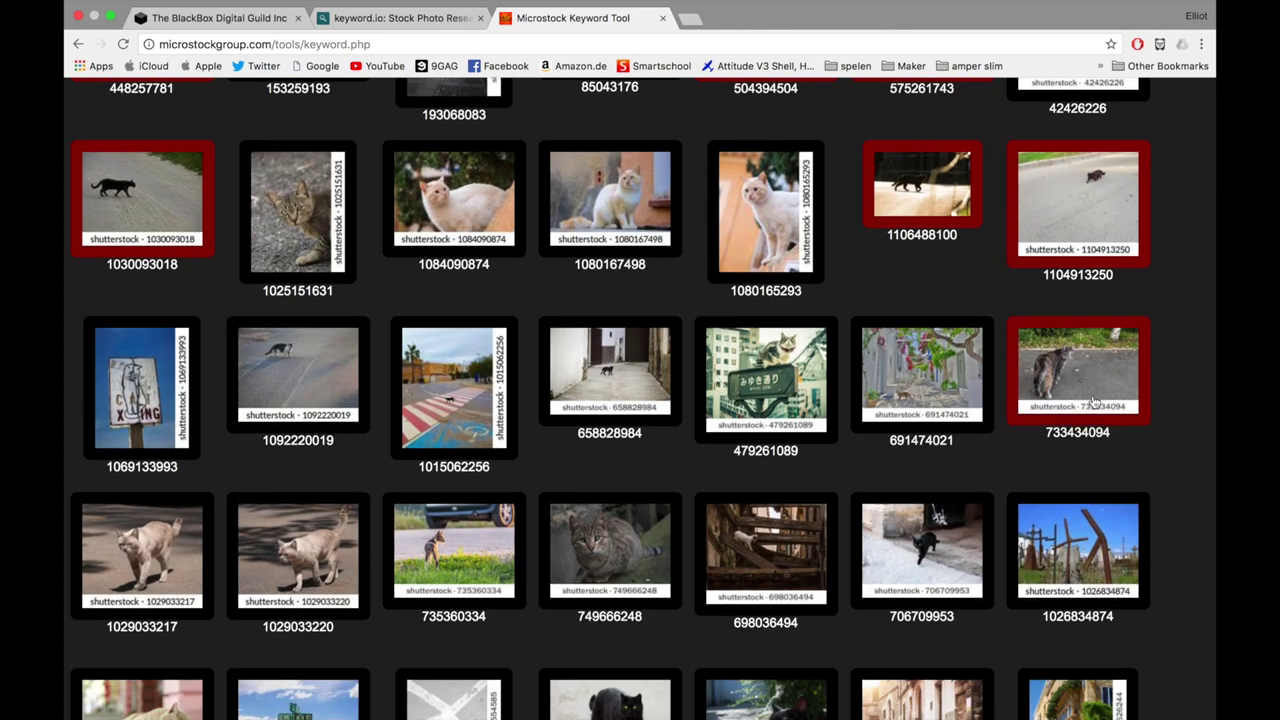
{"action": "left_click", "coordinate": [617, 377]}
{"action": "left_click", "coordinate": [329, 390]}
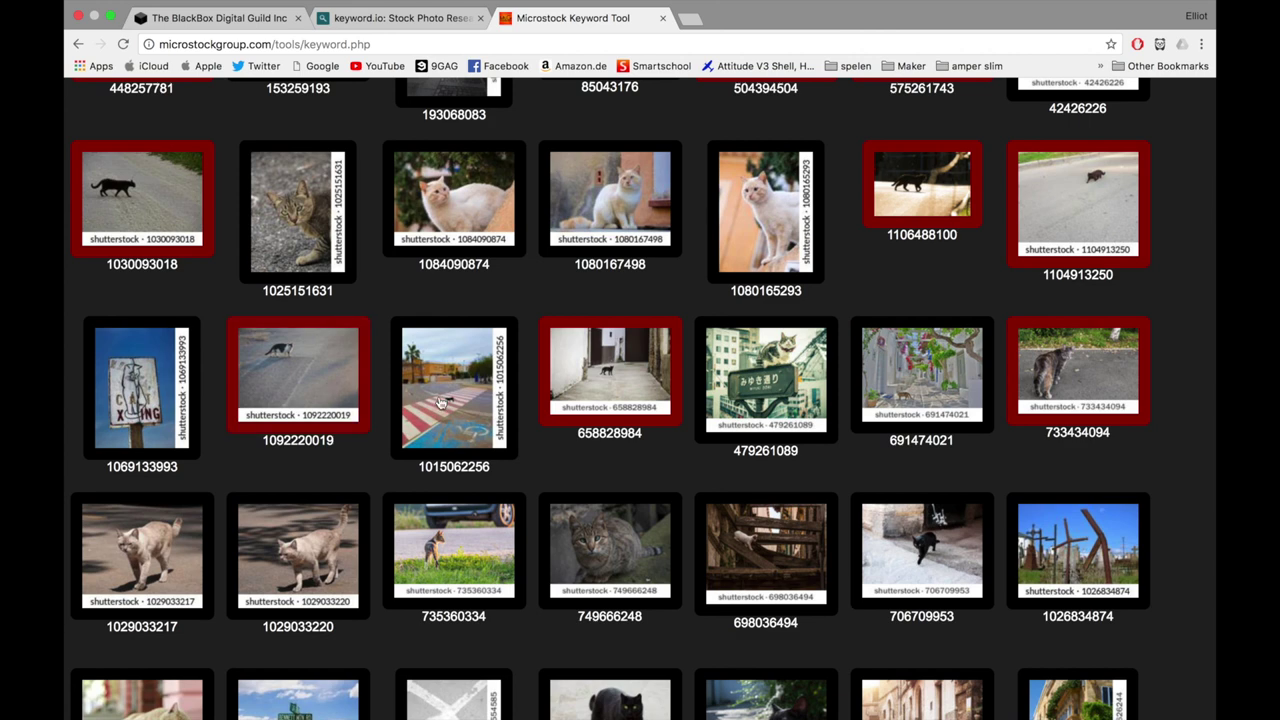
{"action": "left_click", "coordinate": [440, 402]}
{"action": "scroll", "coordinate": [442, 403], "scroll_direction": "down", "scroll_amount": 2}
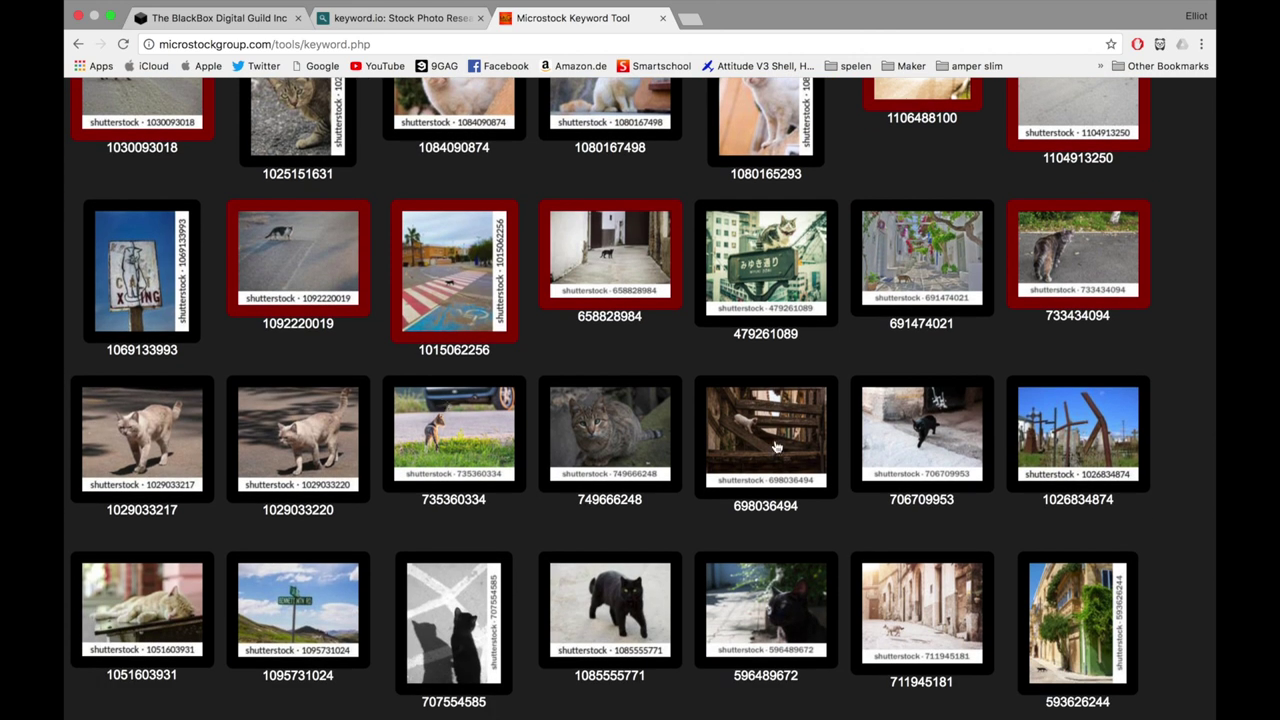
{"action": "left_click", "coordinate": [900, 455]}
{"action": "scroll", "coordinate": [900, 455], "scroll_direction": "down", "scroll_amount": 2}
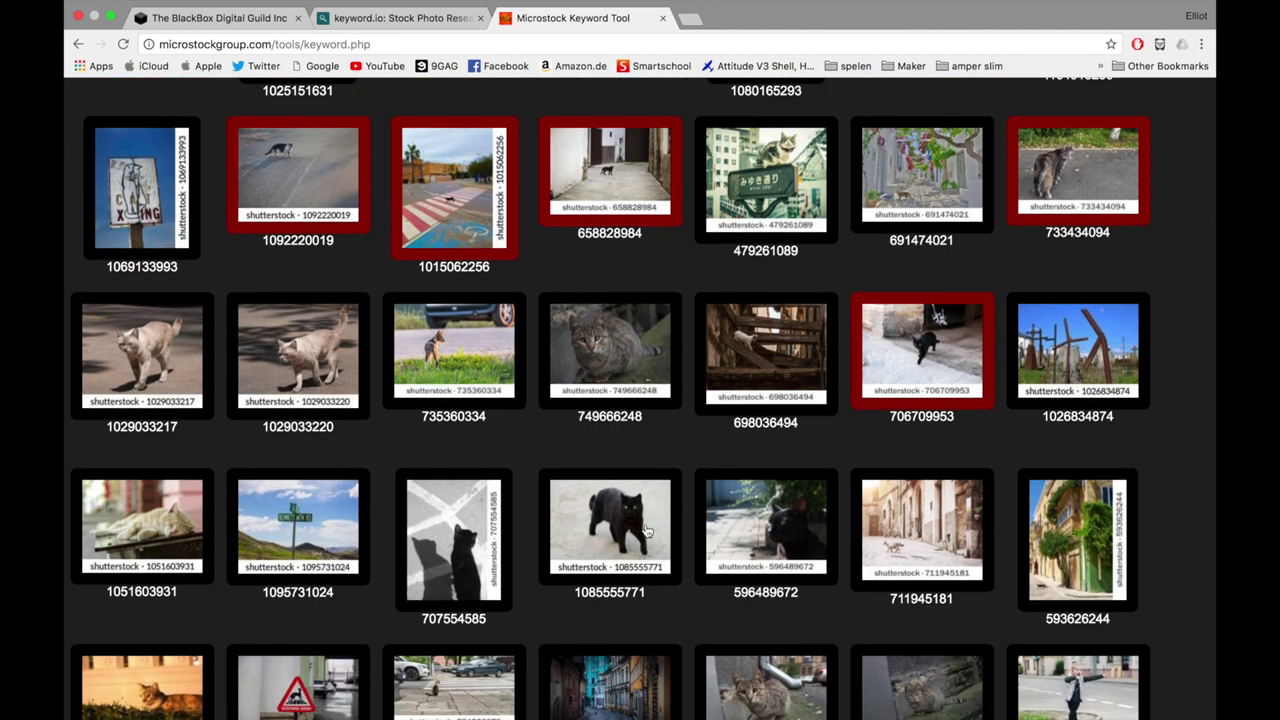
{"action": "left_click", "coordinate": [646, 531]}
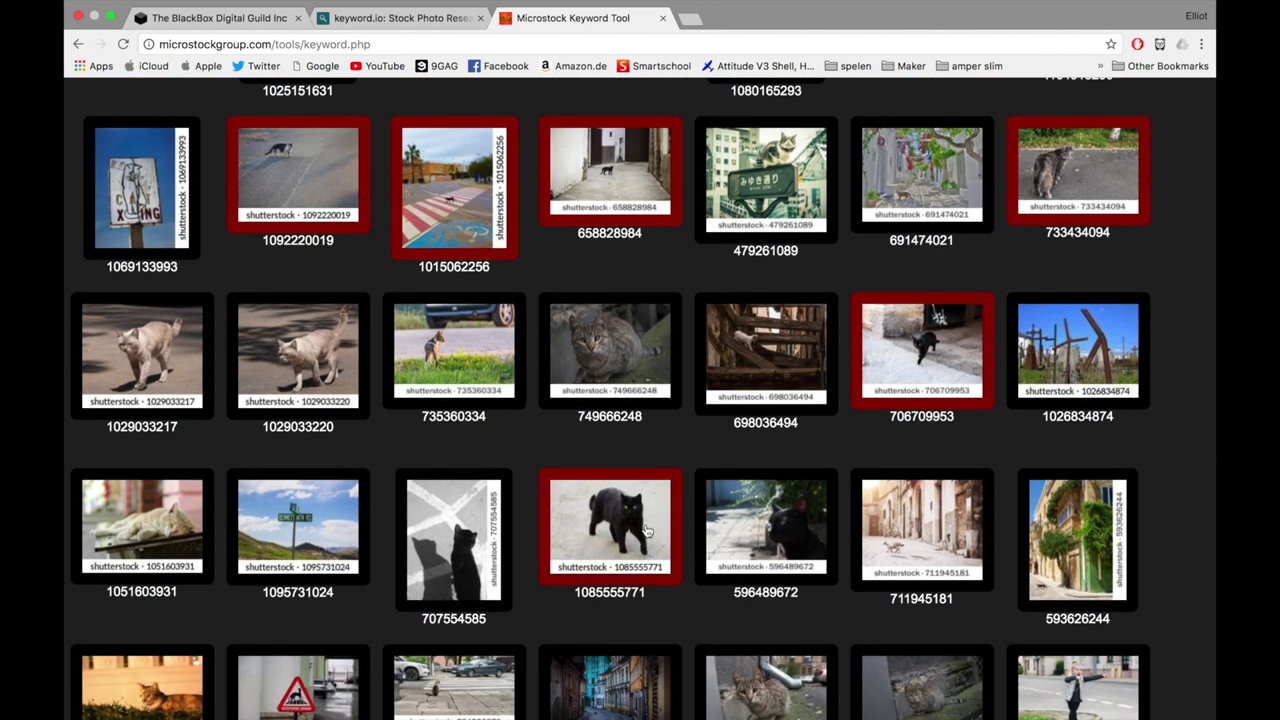
{"action": "left_click", "coordinate": [481, 548]}
{"action": "left_click", "coordinate": [767, 535]}
{"action": "scroll", "coordinate": [767, 535], "scroll_direction": "down", "scroll_amount": 3}
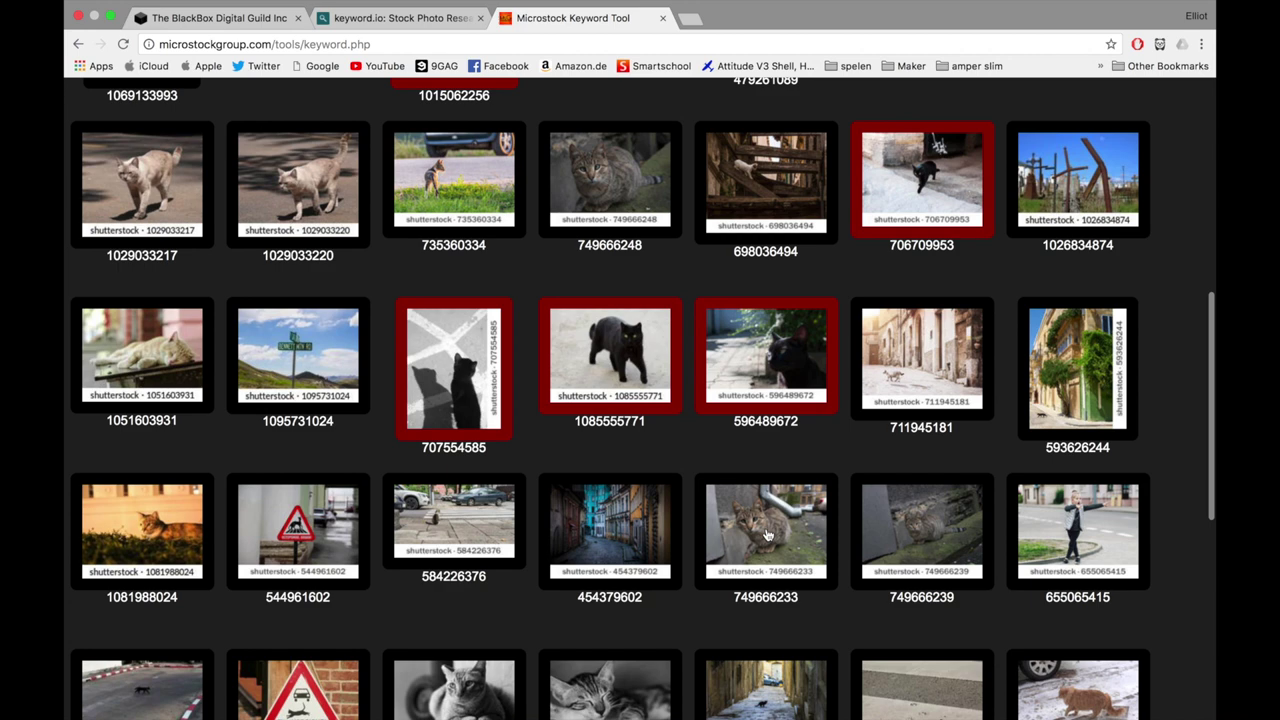
{"action": "scroll", "coordinate": [767, 535], "scroll_direction": "down", "scroll_amount": 3}
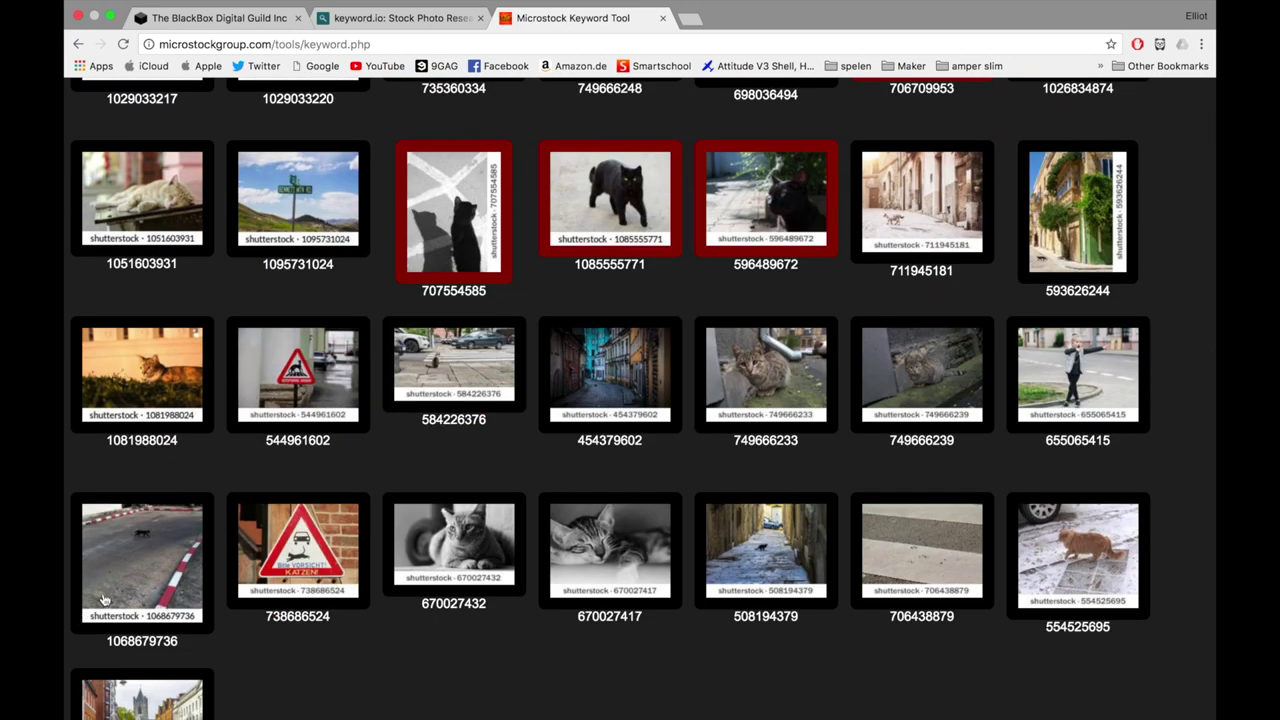
{"action": "left_click", "coordinate": [133, 576]}
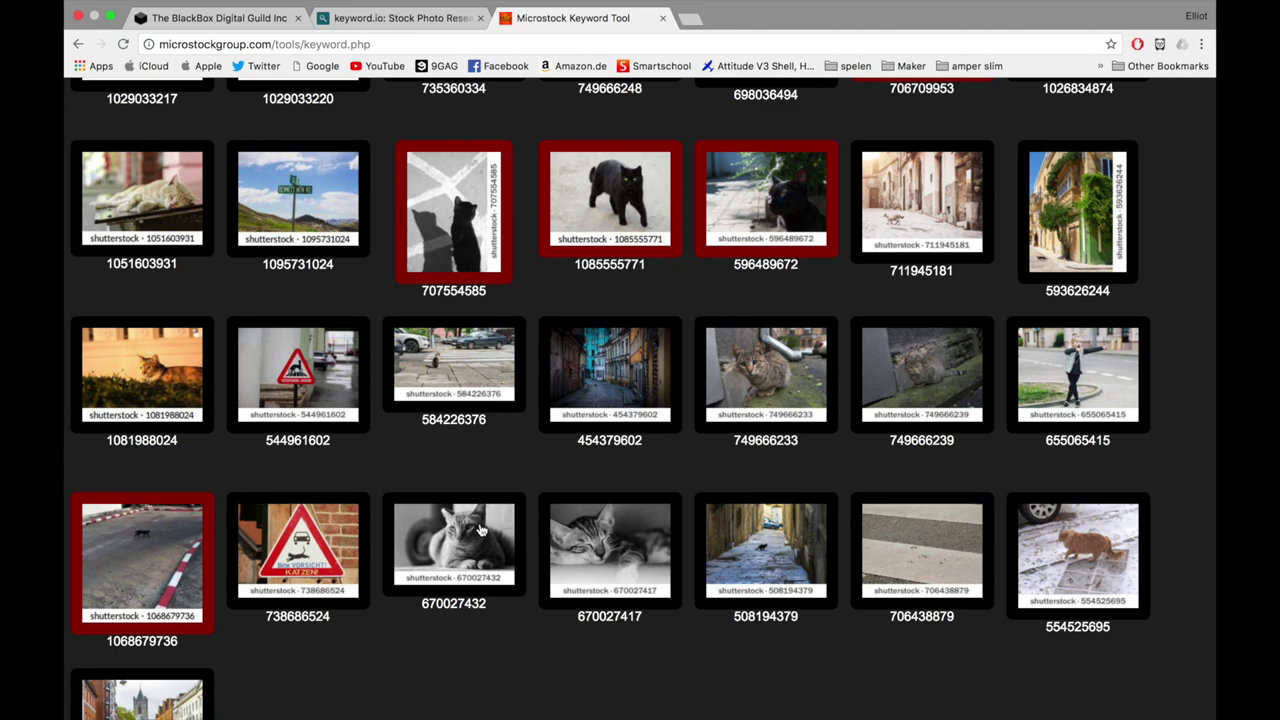
{"action": "scroll", "coordinate": [480, 530], "scroll_direction": "down", "scroll_amount": 3}
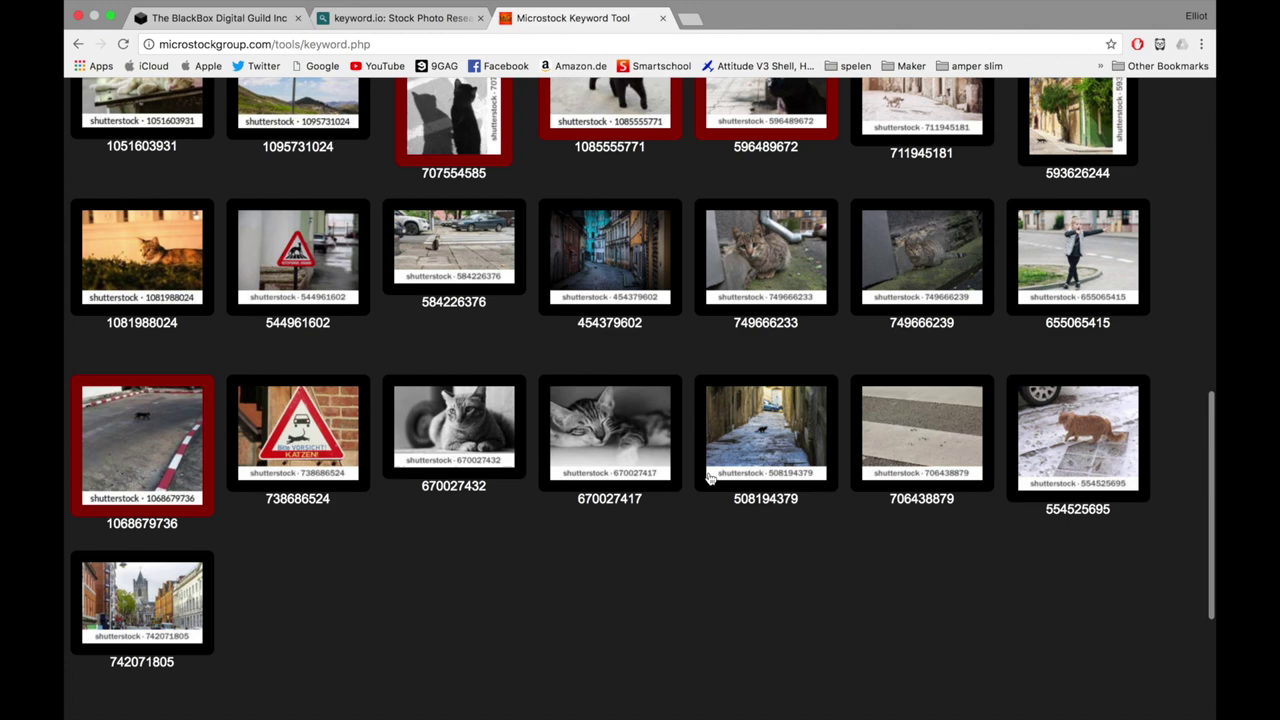
{"action": "left_click", "coordinate": [755, 456]}
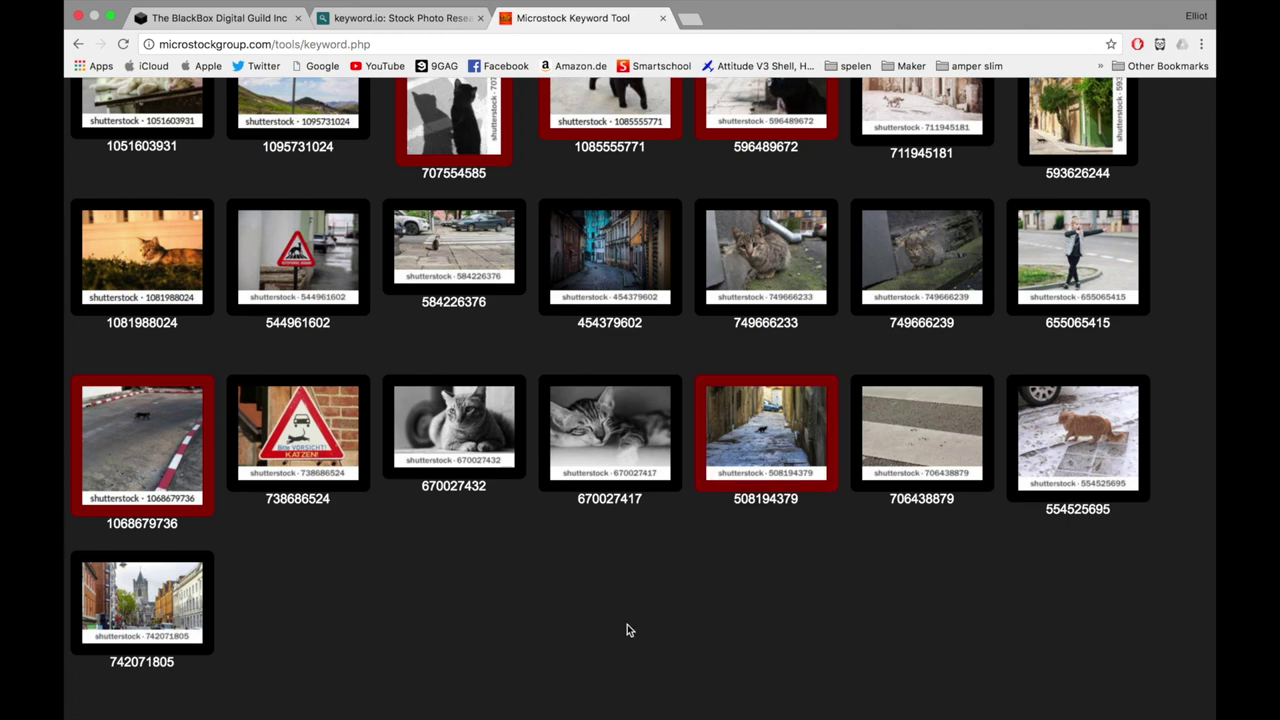
{"action": "scroll", "coordinate": [627, 624], "scroll_direction": "down", "scroll_amount": 2}
{"action": "left_click", "coordinate": [645, 670]}
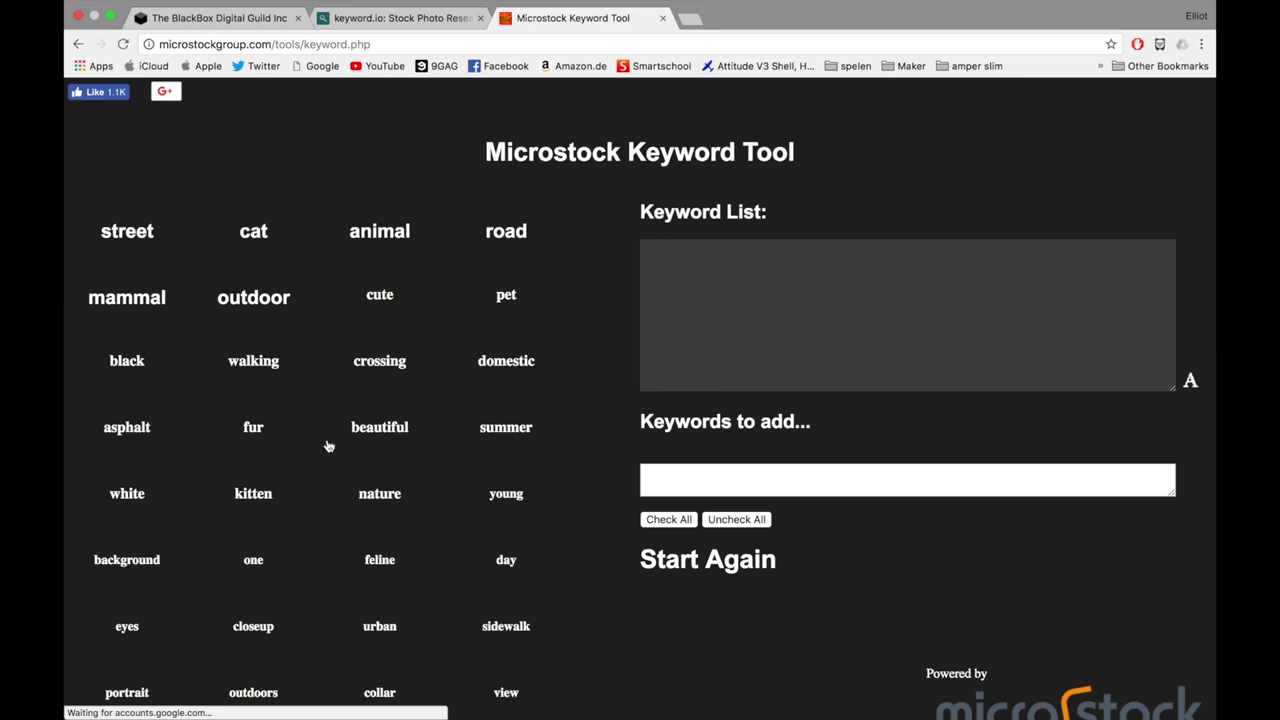
Step: Choose the suggested keywords that fit the cat clip, including street, cat, crossing, europe and black cat, and copy the complete keyword list
{"action": "scroll", "coordinate": [329, 446], "scroll_direction": "down", "scroll_amount": 15}
{"action": "scroll", "coordinate": [329, 446], "scroll_direction": "down", "scroll_amount": 20}
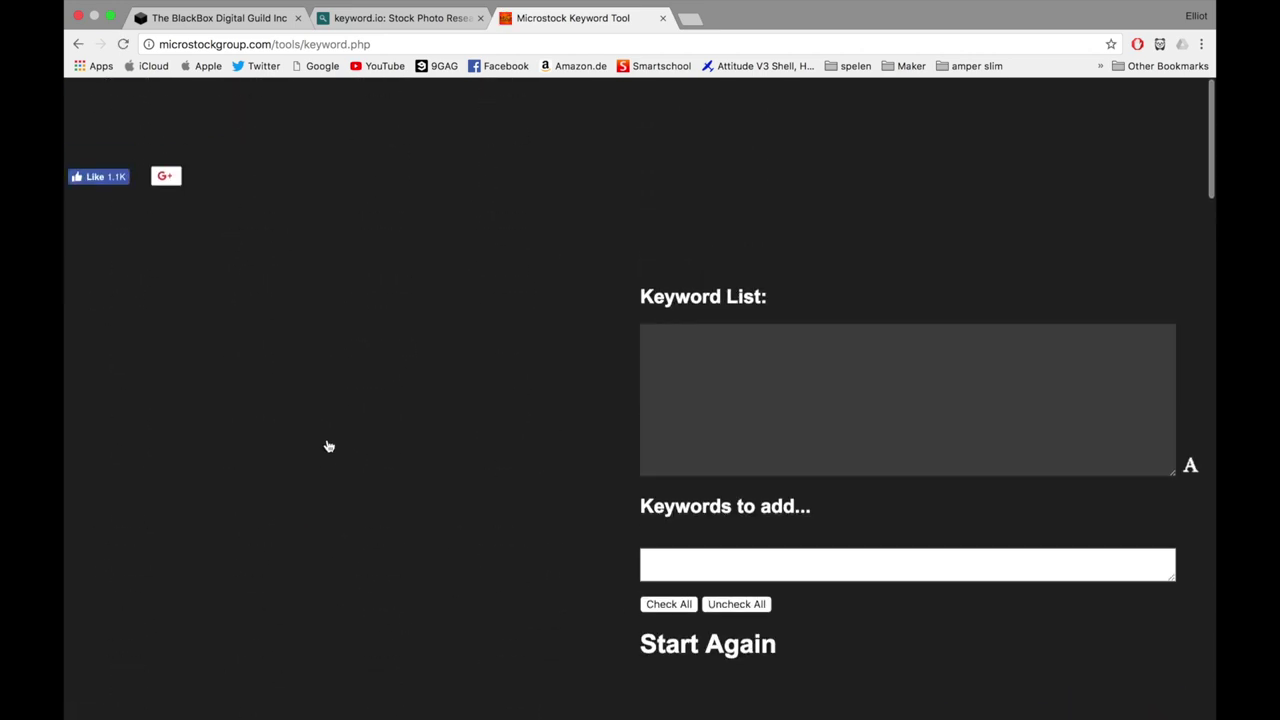
{"action": "scroll", "coordinate": [329, 446], "scroll_direction": "down", "scroll_amount": 2}
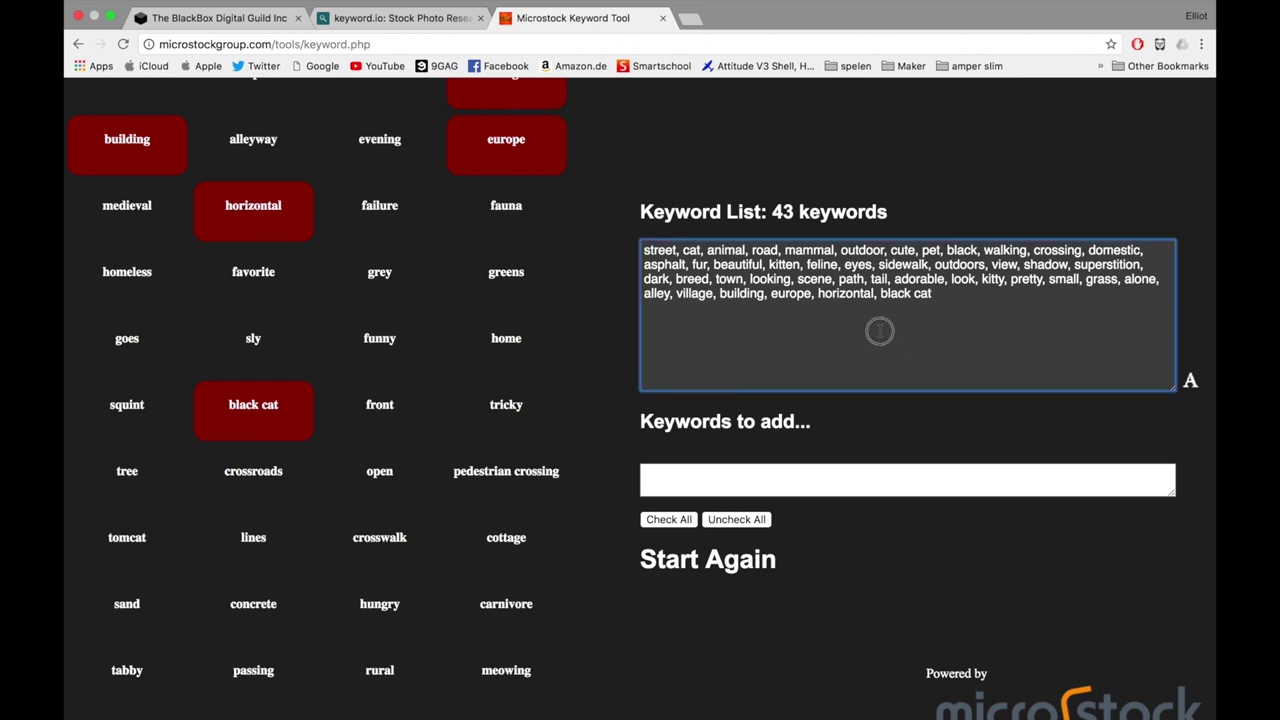
{"action": "left_click_drag", "start_coordinate": [880, 331], "coordinate": [648, 240]}
{"action": "left_click", "coordinate": [634, 246]}
{"action": "key", "text": "ctrl+a"}
{"action": "key", "text": "ctrl+c"}
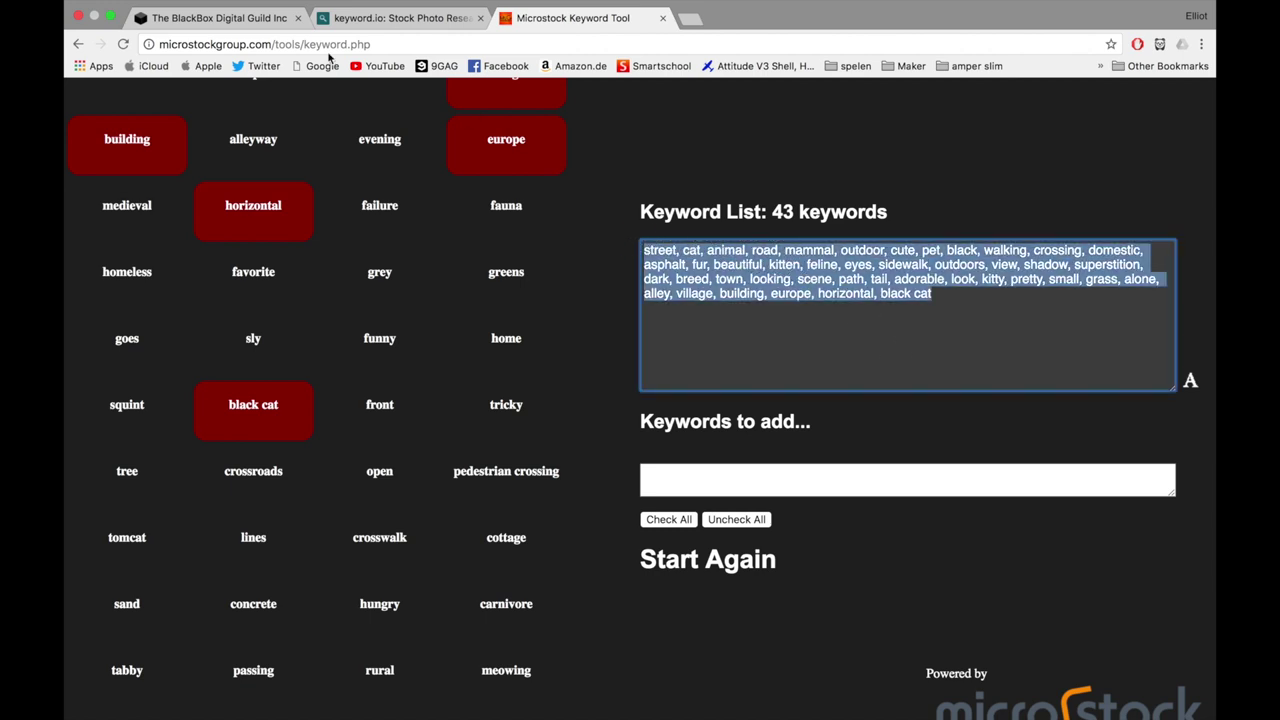
Step: Switch to the BlackBox portal and find 0020.mov in the Contribute list of My Stock Footage
{"action": "left_click", "coordinate": [220, 18]}
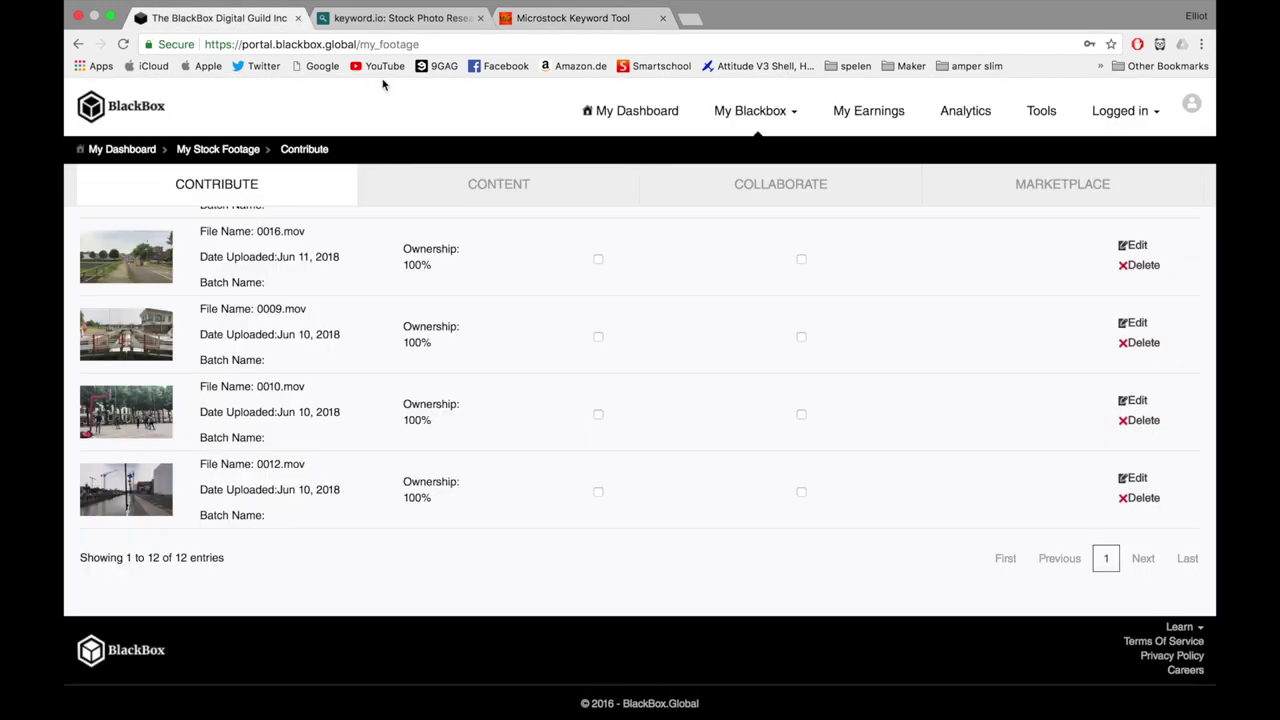
{"action": "left_click", "coordinate": [758, 113]}
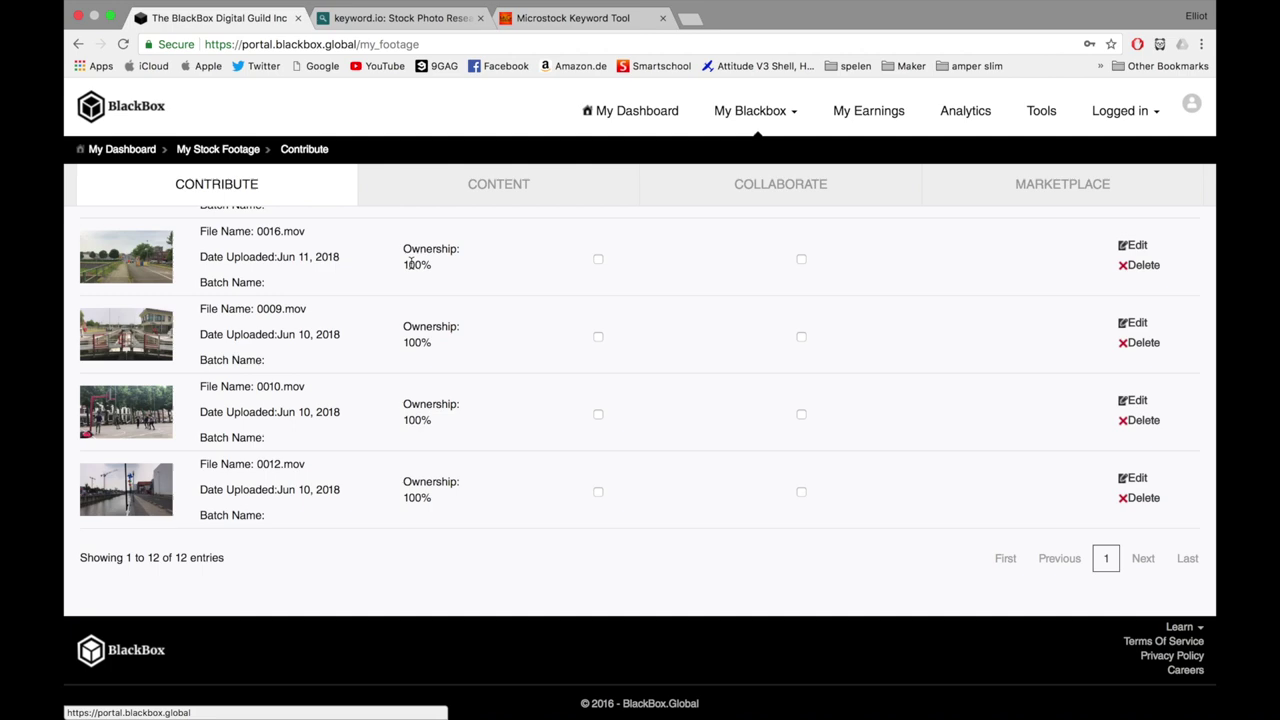
{"action": "left_click", "coordinate": [252, 199]}
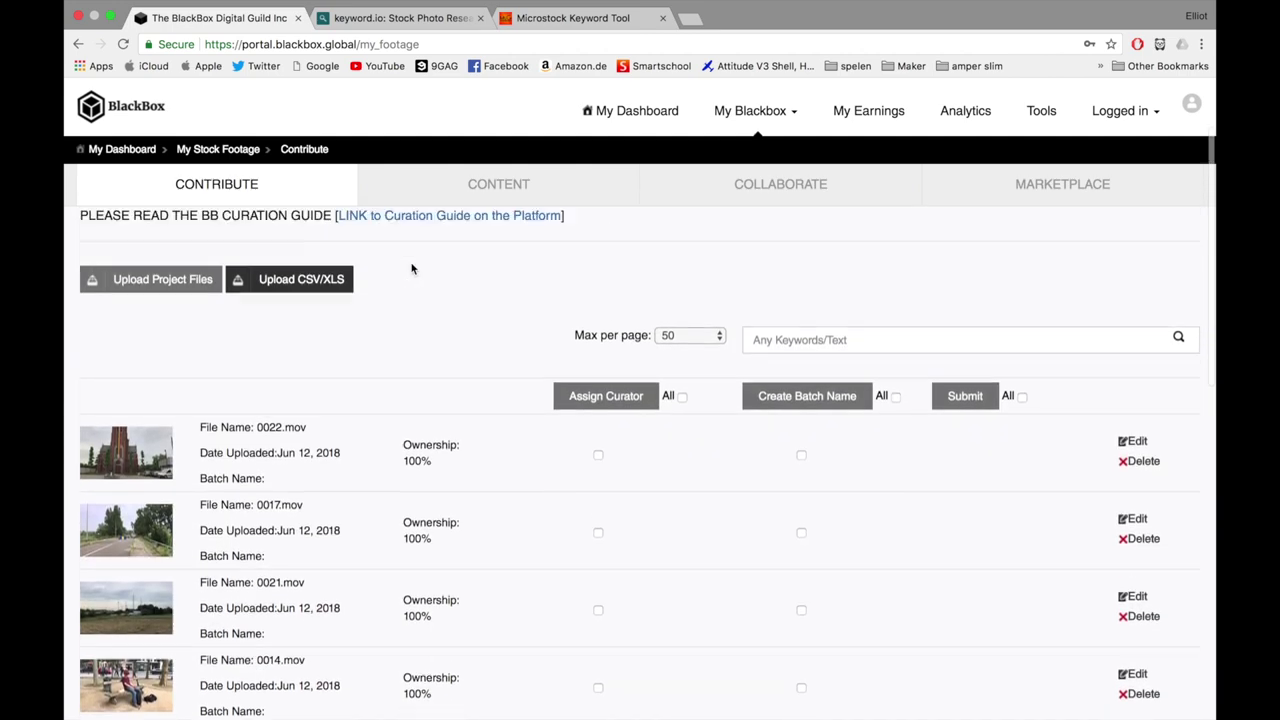
{"action": "scroll", "coordinate": [411, 268], "scroll_direction": "down", "scroll_amount": 5}
{"action": "scroll", "coordinate": [411, 268], "scroll_direction": "down", "scroll_amount": 4}
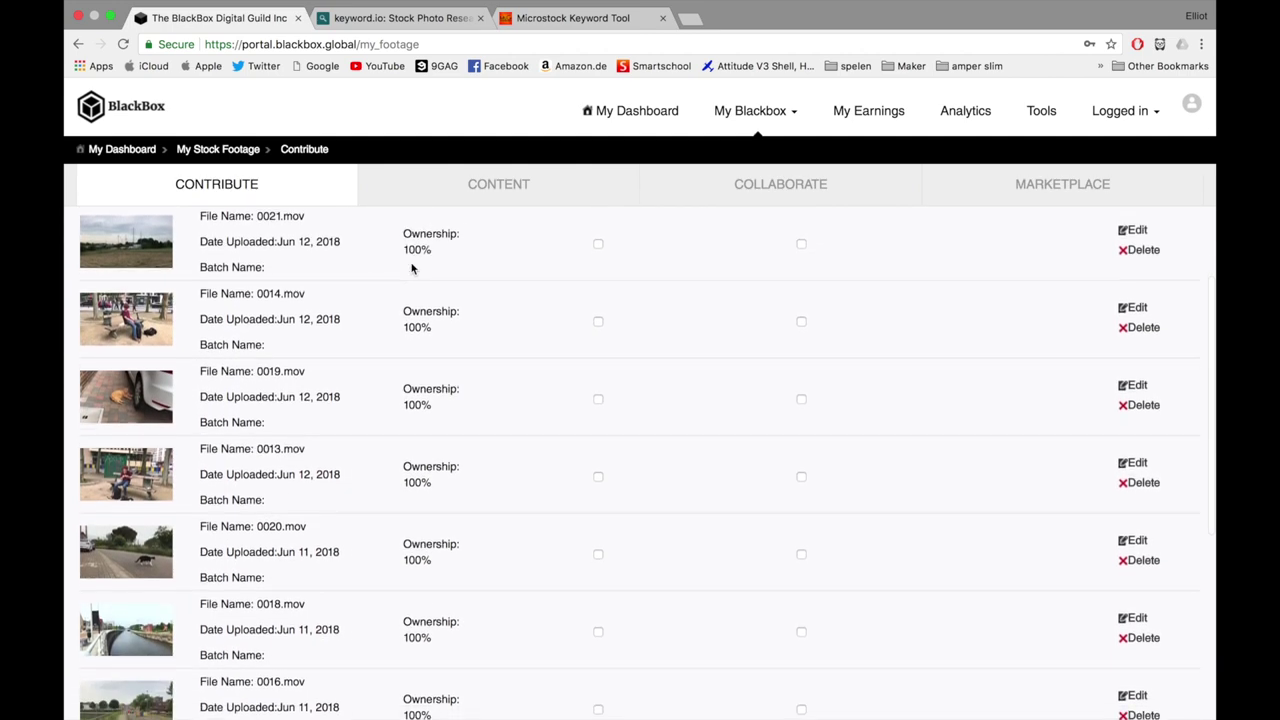
Step: Play the uploaded 0020.mov clip, rewind it to the beginning and close the video preview
{"action": "left_click", "coordinate": [150, 510]}
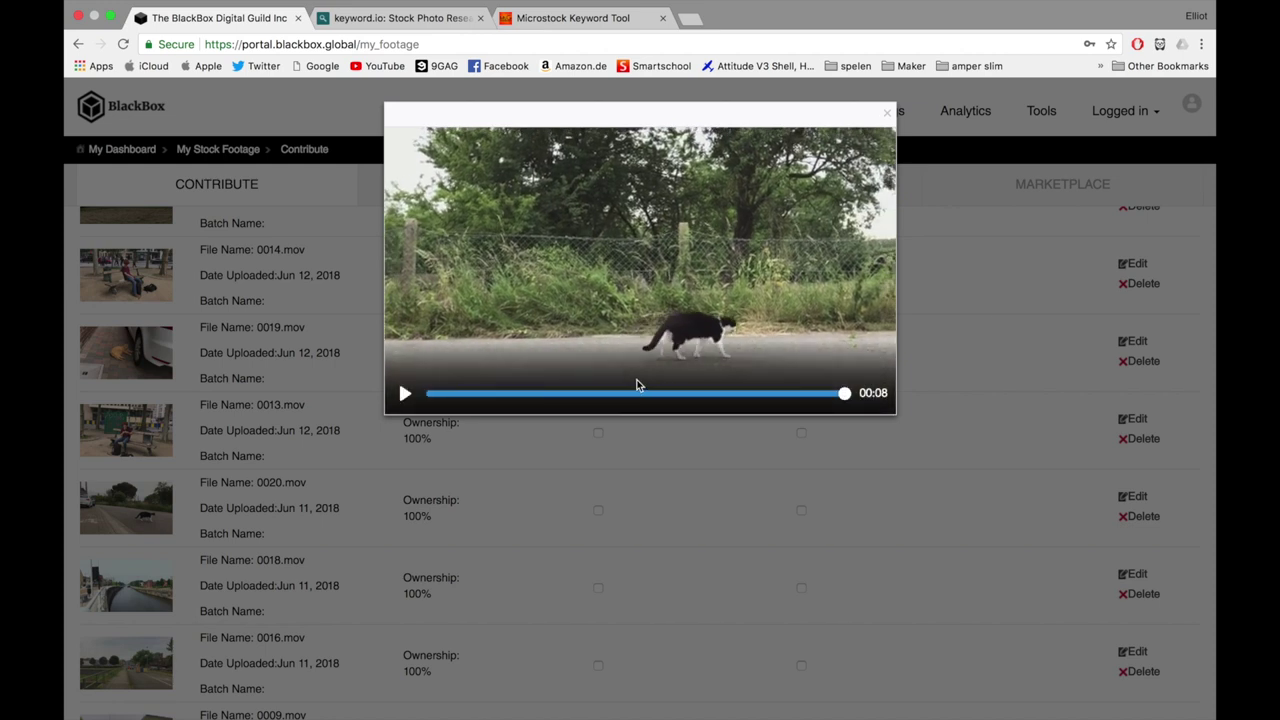
{"action": "left_click", "coordinate": [485, 395]}
{"action": "left_click_drag", "start_coordinate": [485, 395], "coordinate": [430, 394]}
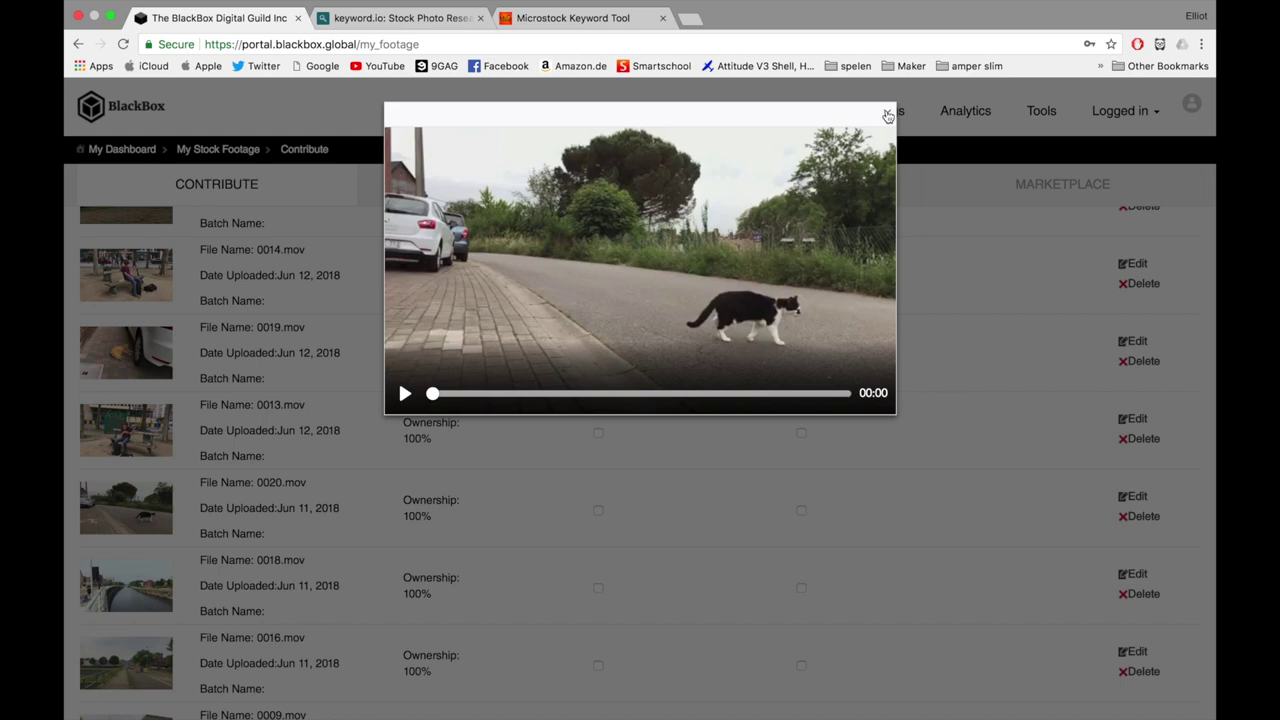
{"action": "left_click", "coordinate": [887, 116]}
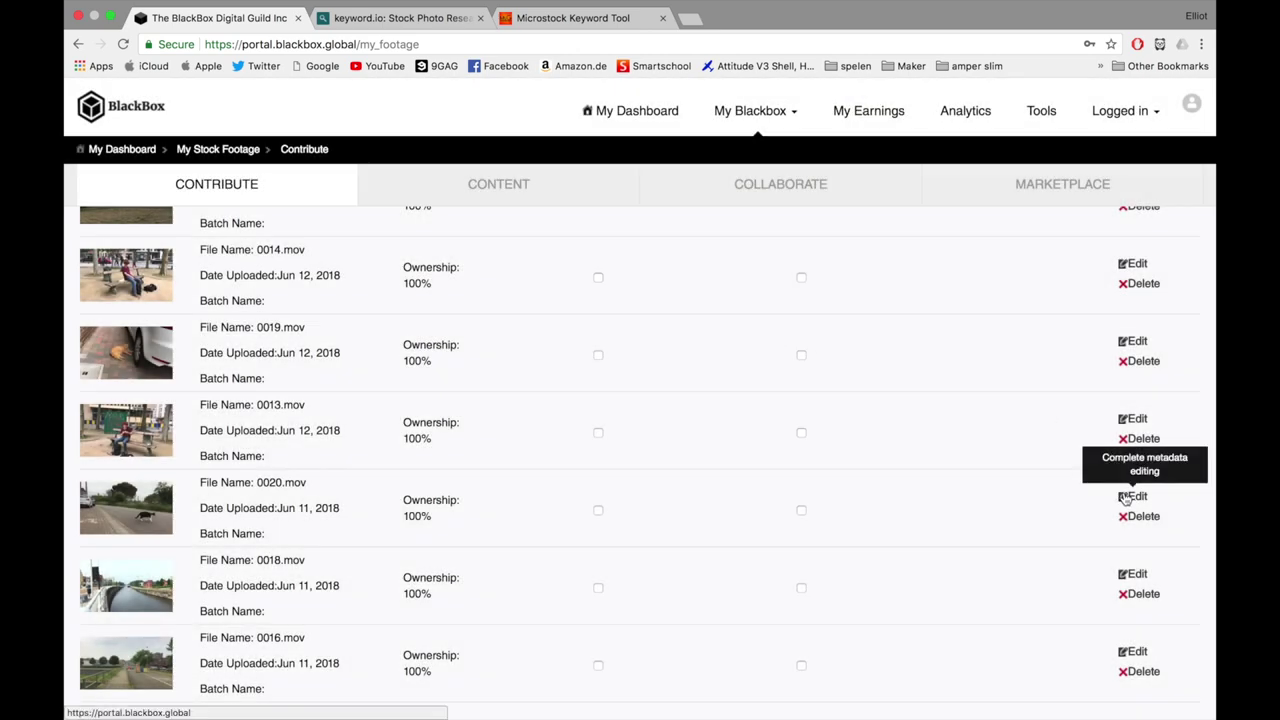
Step: Open the metadata of 0020.mov for editing and fill its keywords with the copied list, including black cat as the last keyword
{"action": "left_click", "coordinate": [1127, 497]}
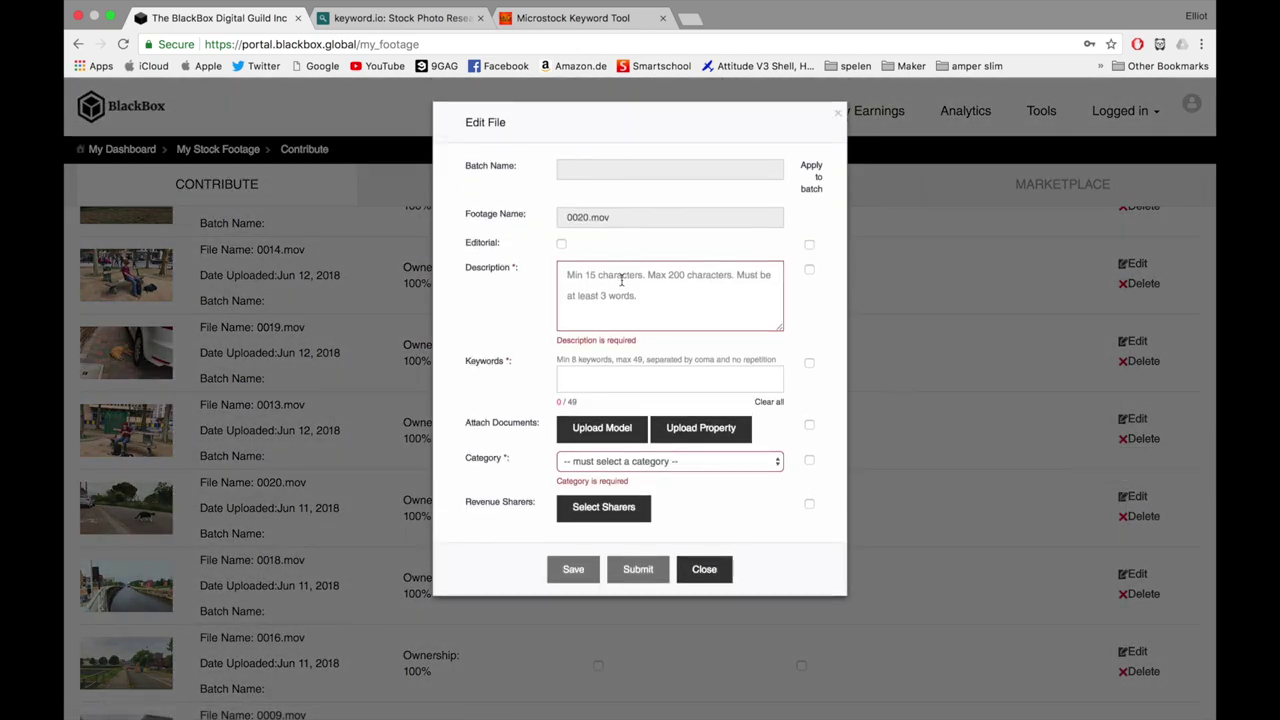
{"action": "left_click", "coordinate": [611, 373]}
{"action": "key", "text": "ctrl+v"}
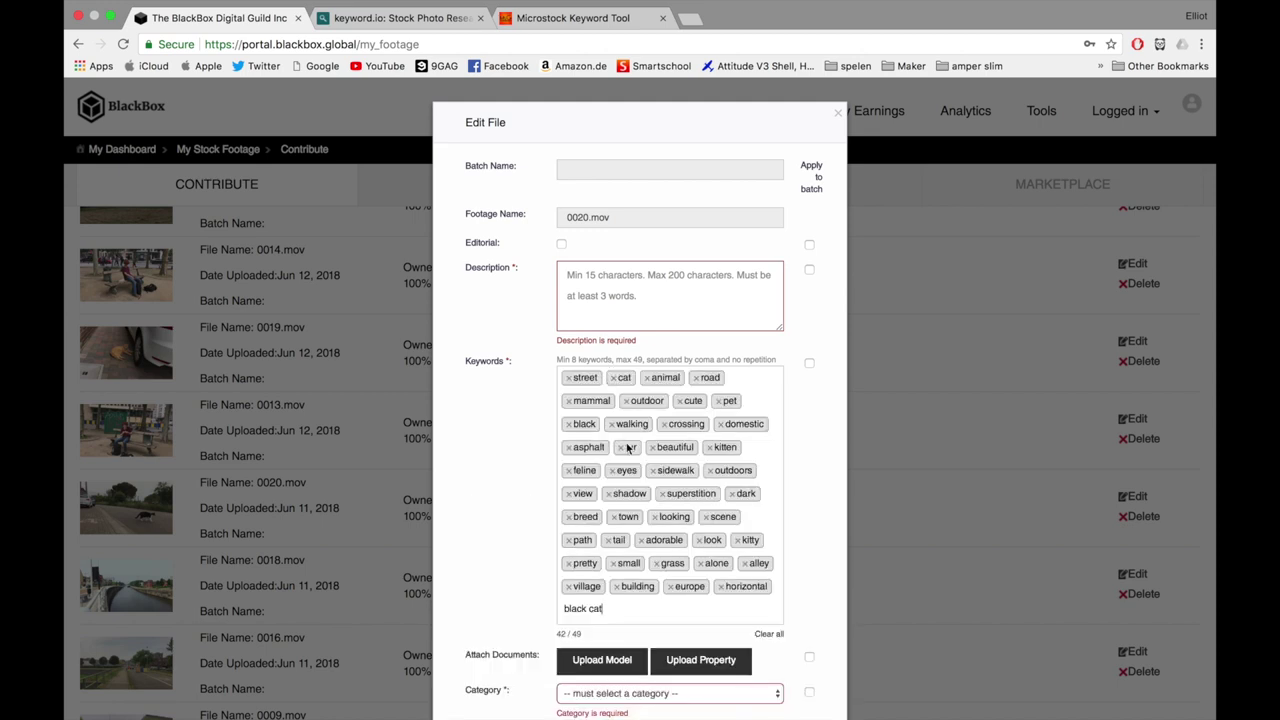
{"action": "scroll", "coordinate": [620, 445], "scroll_direction": "down", "scroll_amount": 2}
{"action": "key", "text": "Return"}
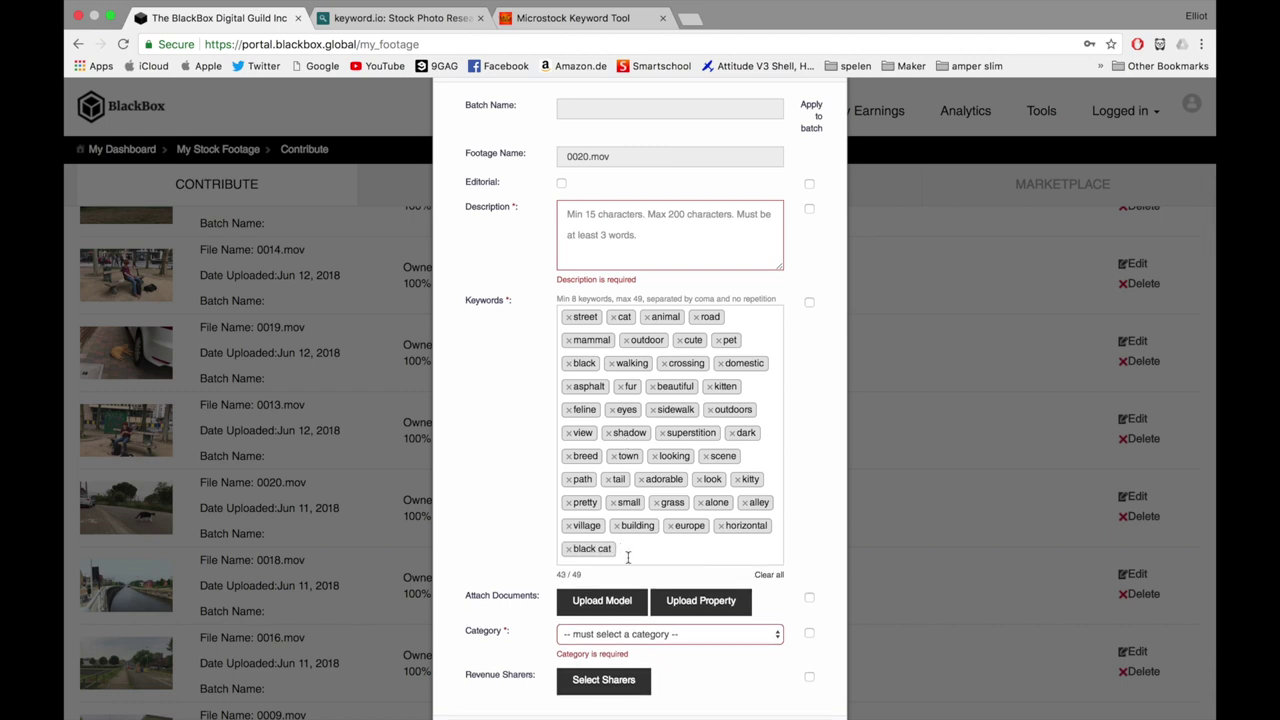
{"action": "scroll", "coordinate": [707, 372], "scroll_direction": "down", "scroll_amount": 2}
Step: Enter the clip's description as "Black and white cat crossing a street // Pan shot"
{"action": "scroll", "coordinate": [707, 372], "scroll_direction": "up", "scroll_amount": 3}
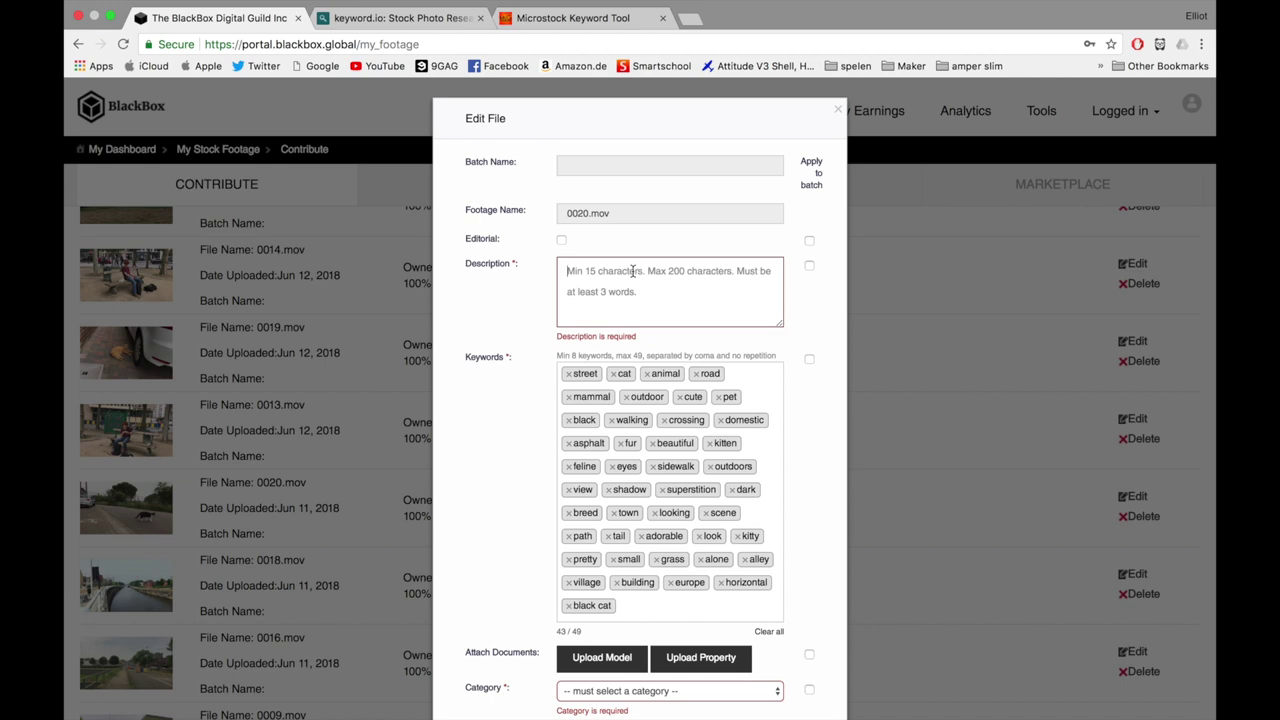
{"action": "left_click", "coordinate": [632, 271]}
{"action": "type", "text": "B"}
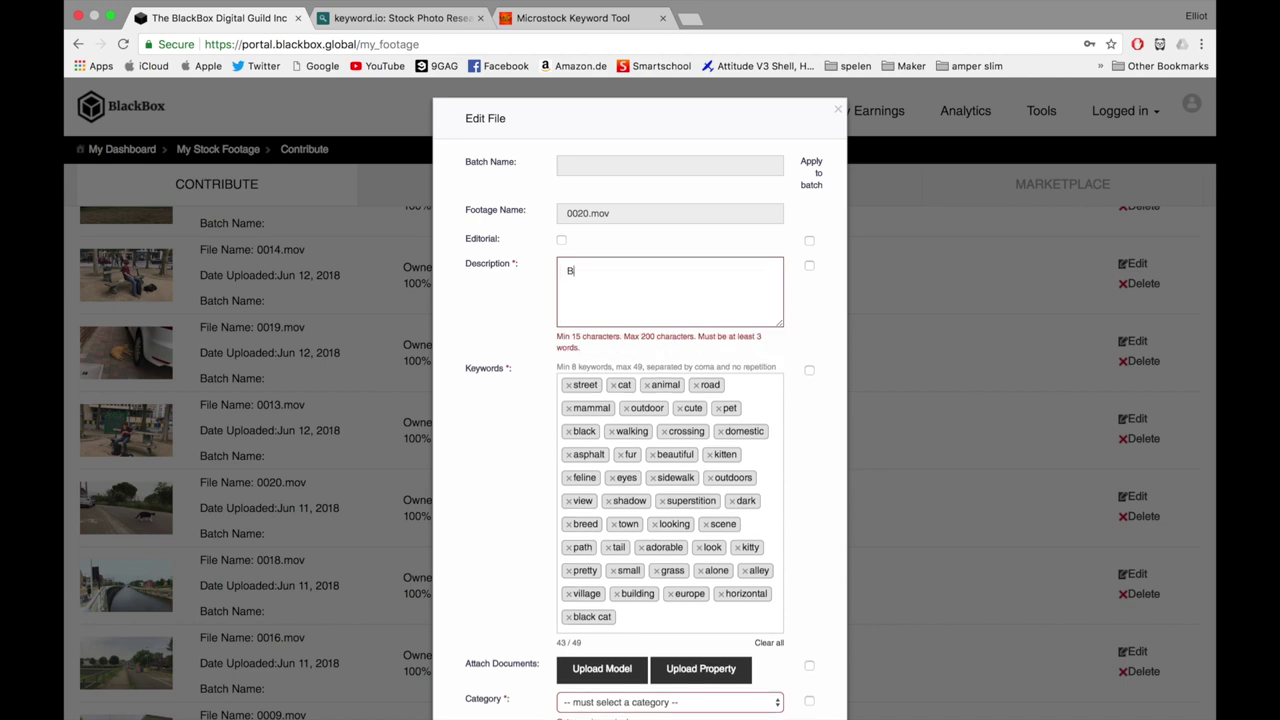
{"action": "type", "text": "lack and white cat crossing a"}
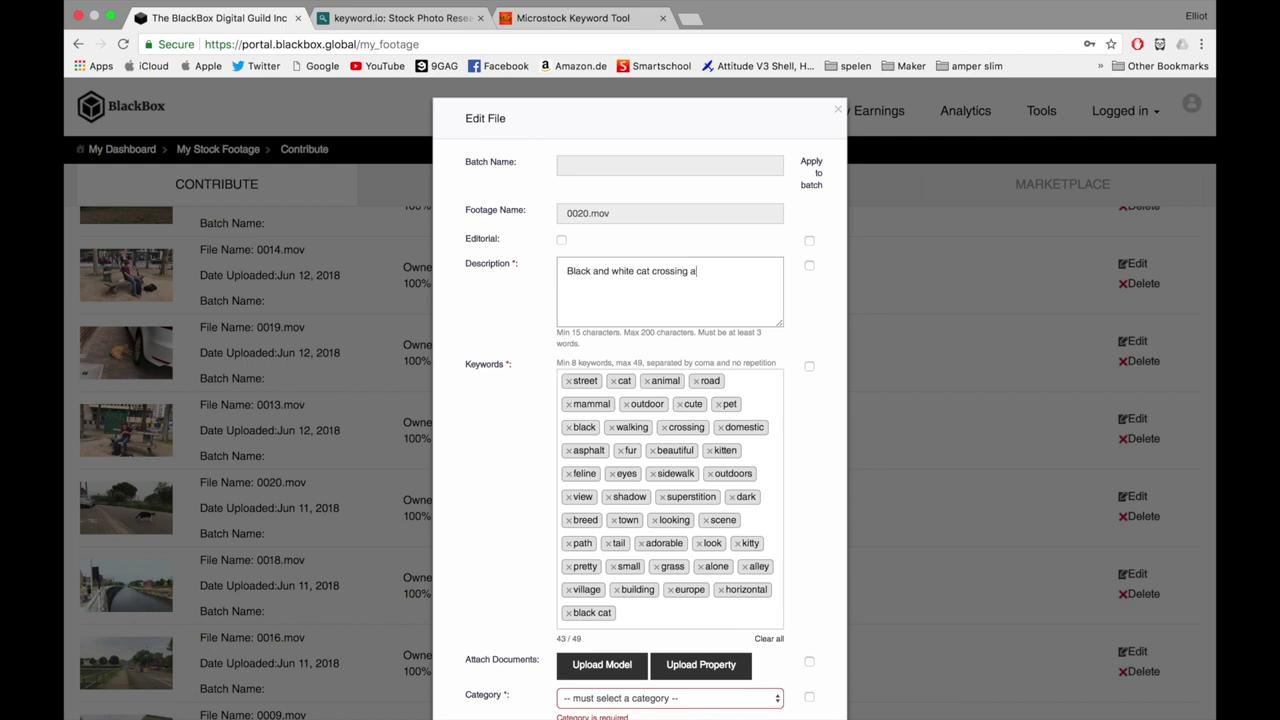
{"action": "type", "text": "street // Pan shot"}
{"action": "scroll", "coordinate": [636, 316], "scroll_direction": "down", "scroll_amount": 2}
{"action": "scroll", "coordinate": [634, 316], "scroll_direction": "up", "scroll_amount": 2}
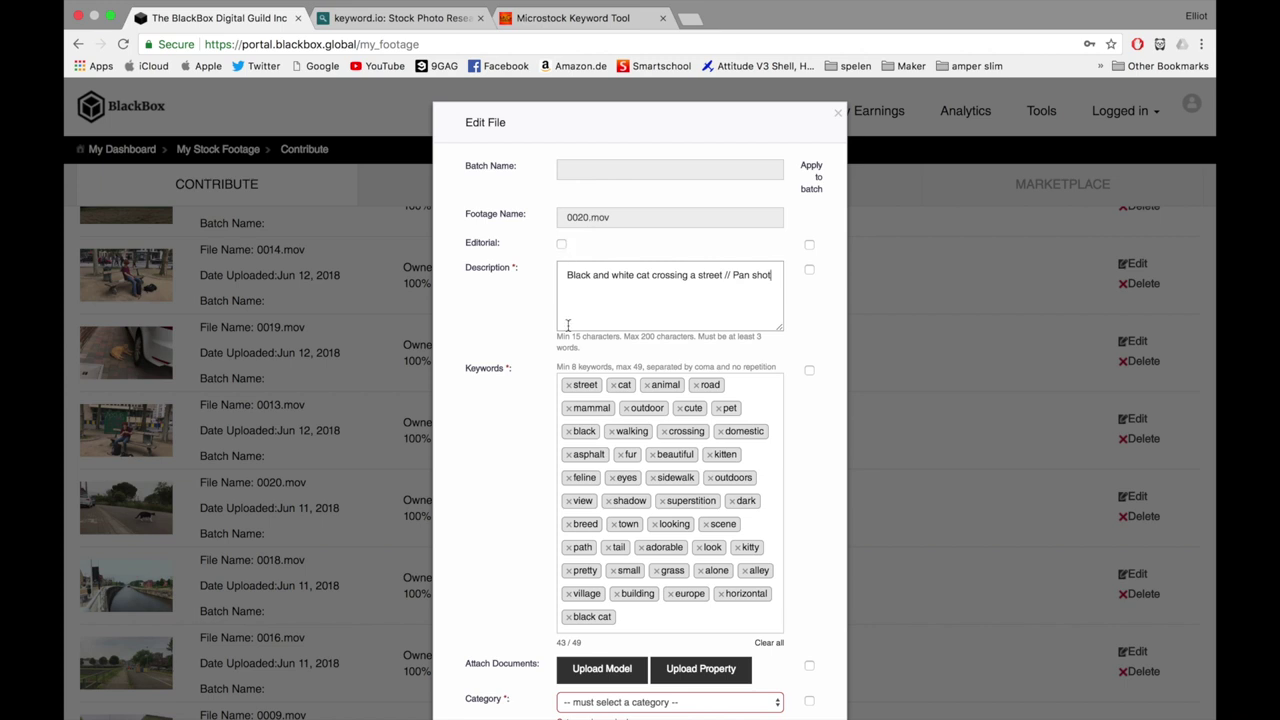
Step: Set the clip's category to Animals
{"action": "scroll", "coordinate": [521, 447], "scroll_direction": "down", "scroll_amount": 2}
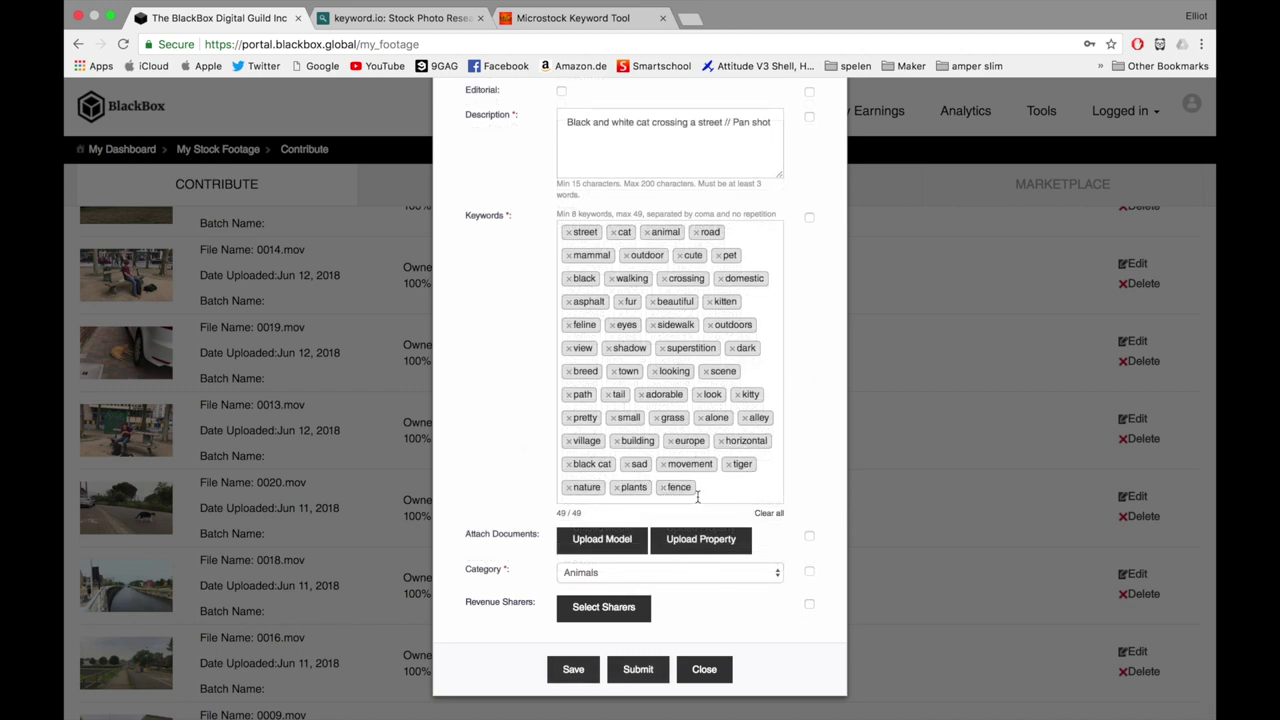
{"action": "left_click", "coordinate": [728, 574]}
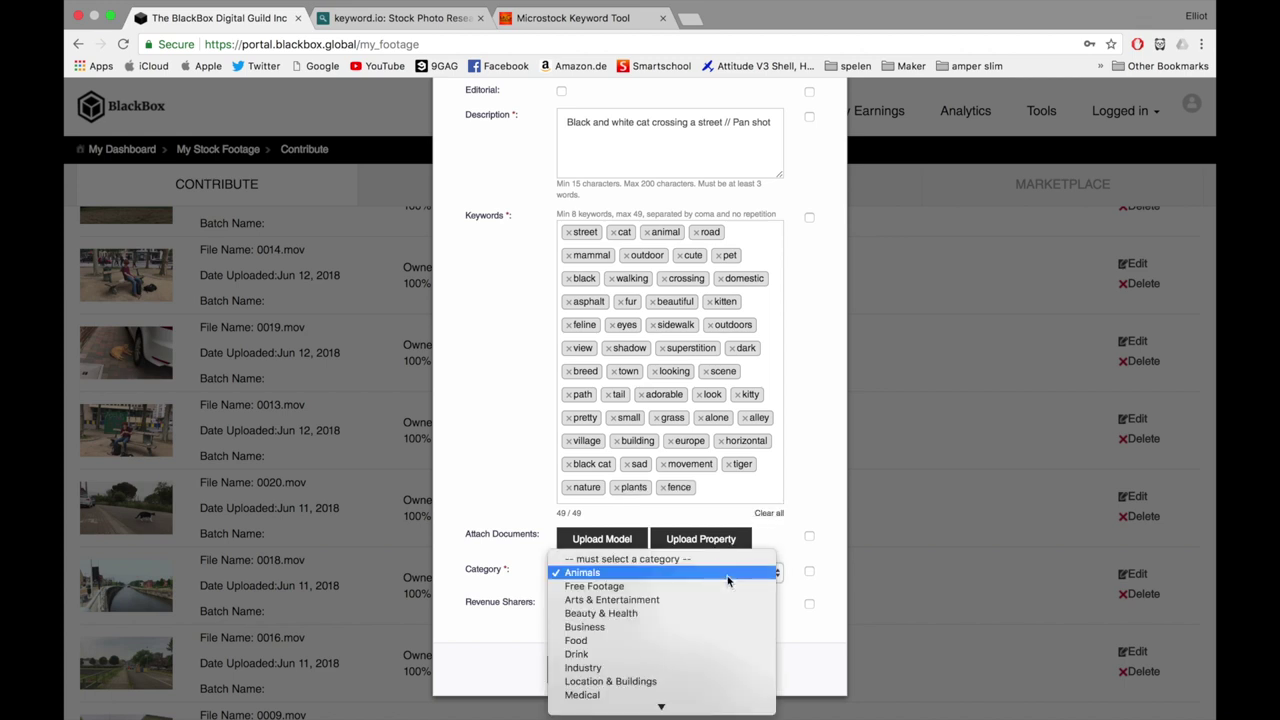
{"action": "left_click", "coordinate": [728, 575]}
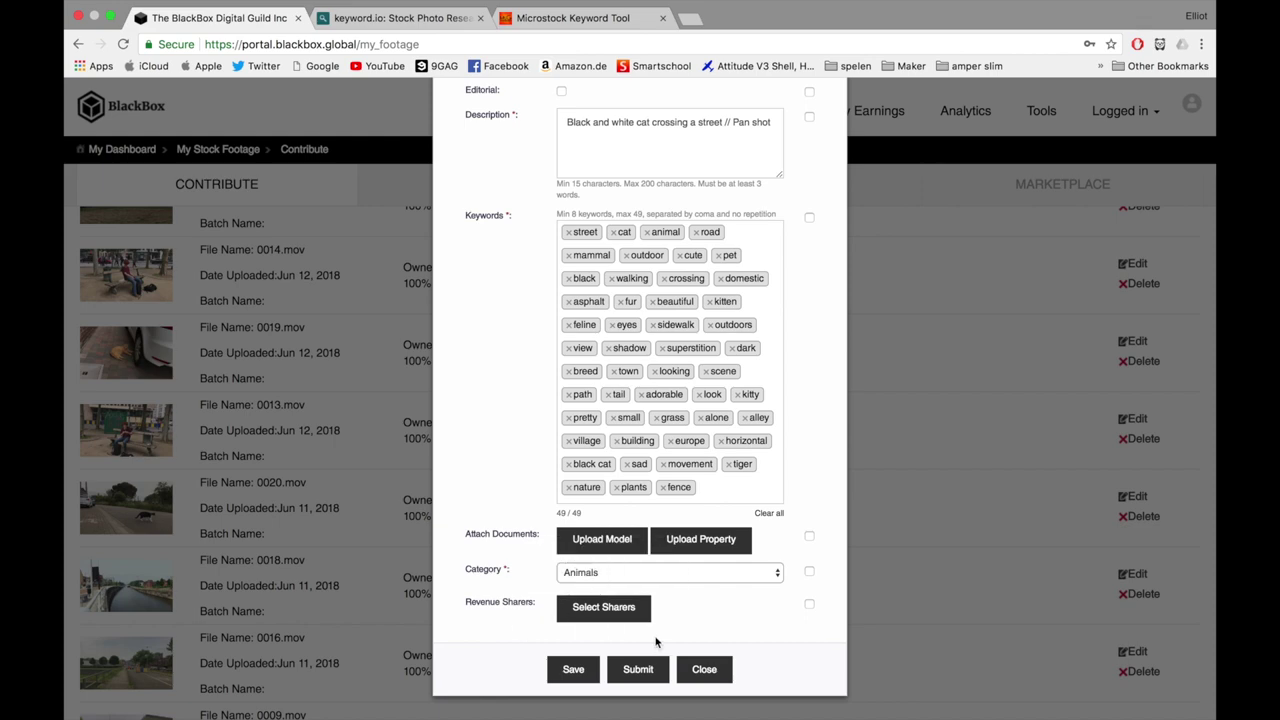
Step: Submit 0020.mov with its completed metadata, confirm the final submission and dismiss the notice
{"action": "left_click", "coordinate": [632, 674]}
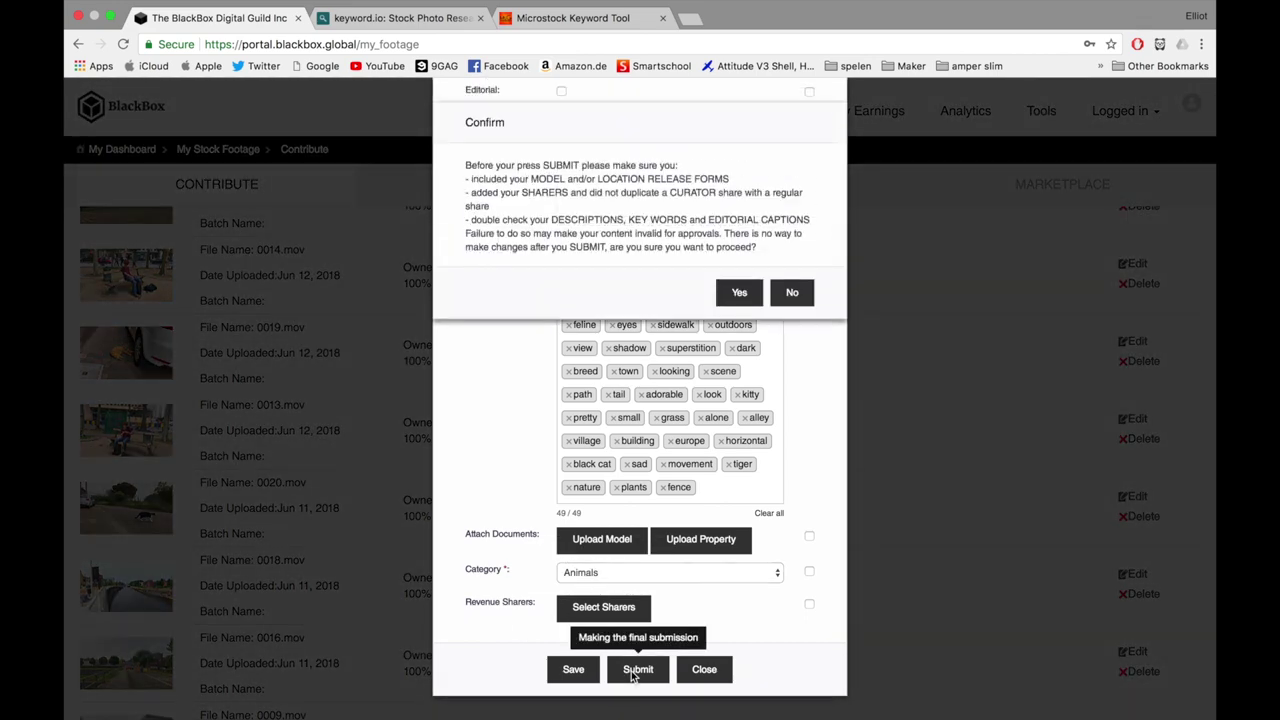
{"action": "left_click", "coordinate": [737, 293]}
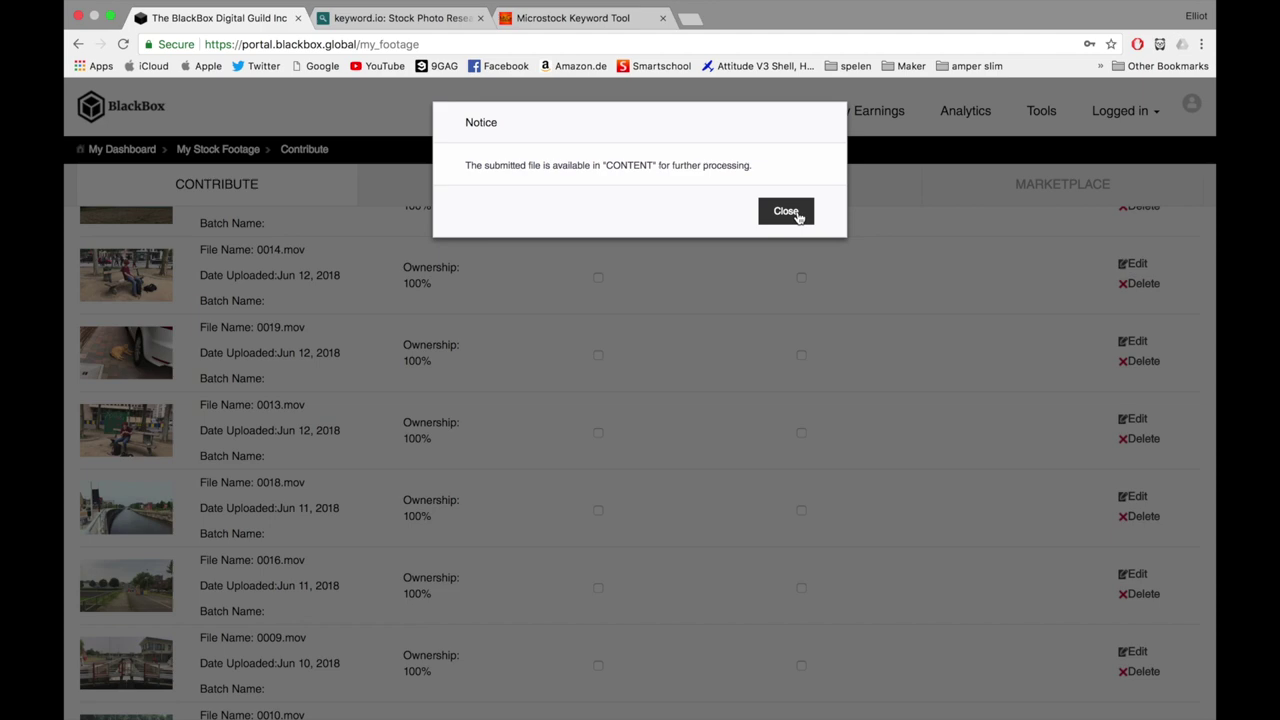
{"action": "left_click", "coordinate": [787, 212]}
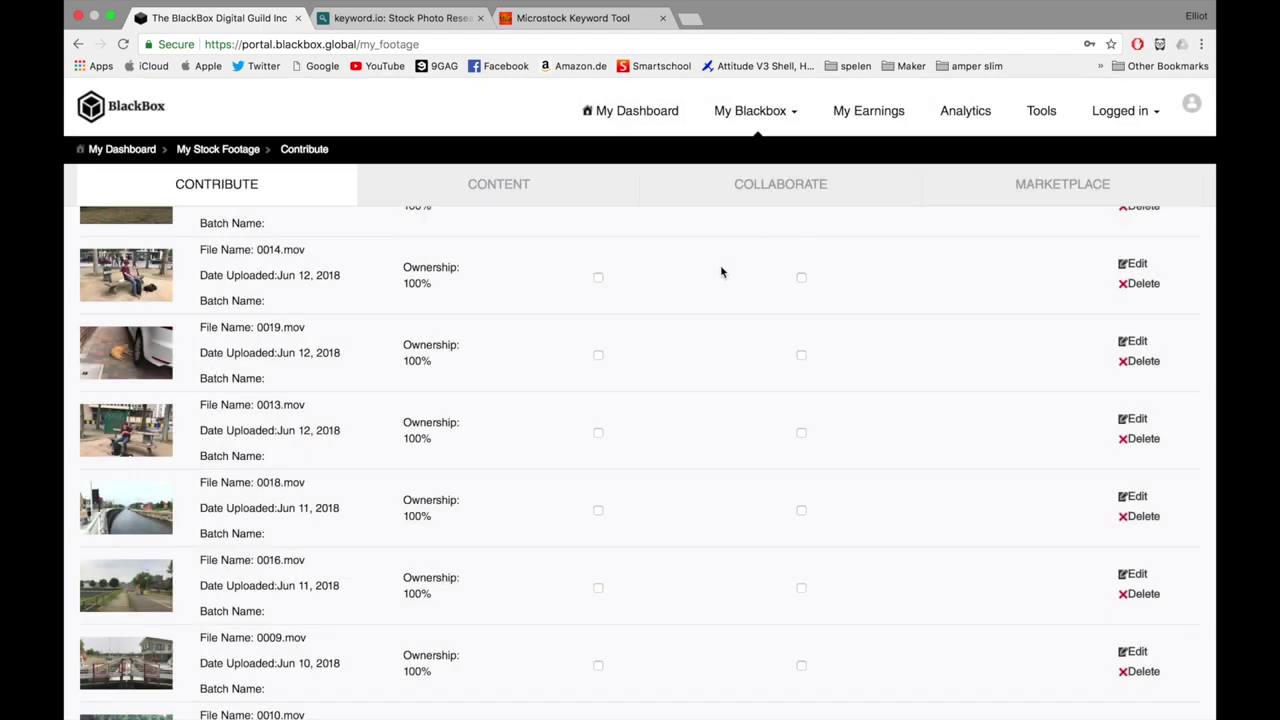